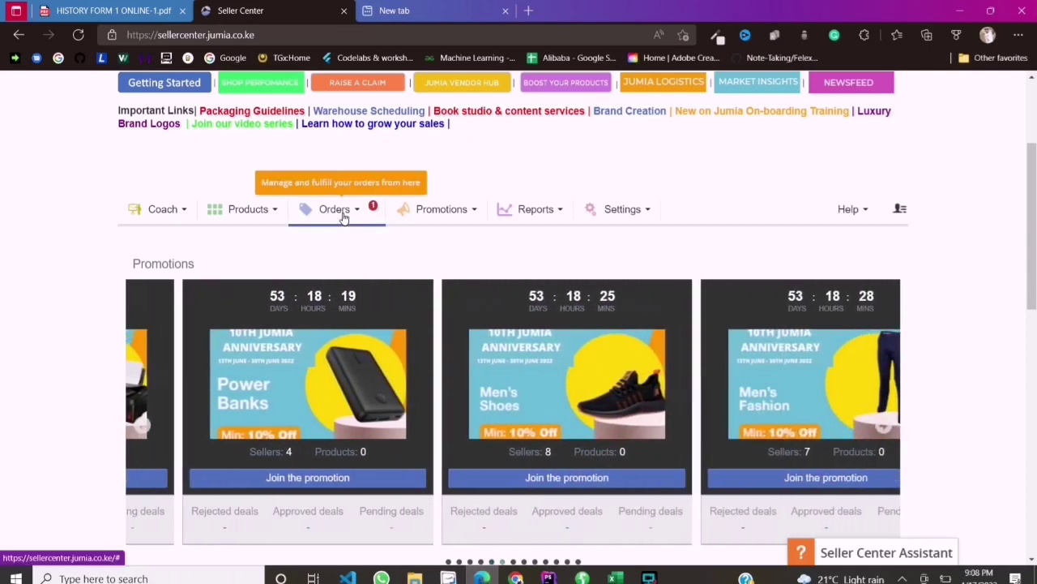
# Open Manage Products from the Products menu and scroll through the product table
pyautogui.click(261, 209)
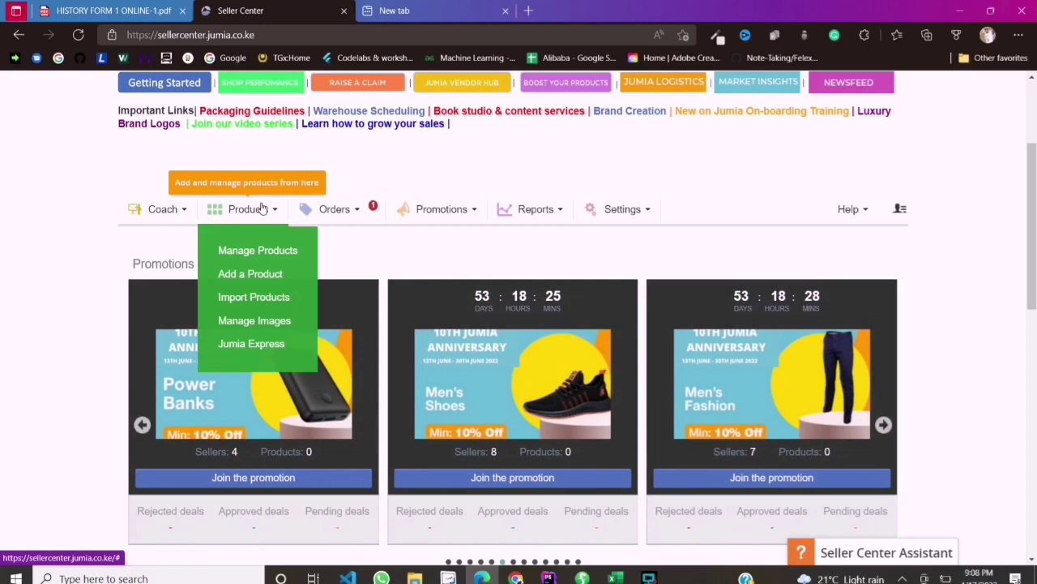
pyautogui.click(264, 254)
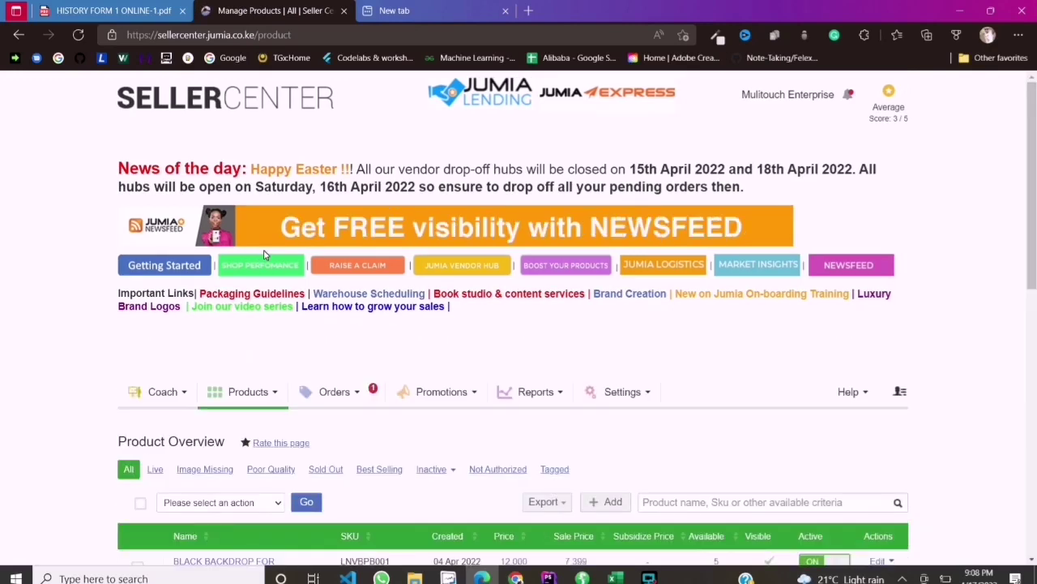
pyautogui.scroll(-10, 263, 254)
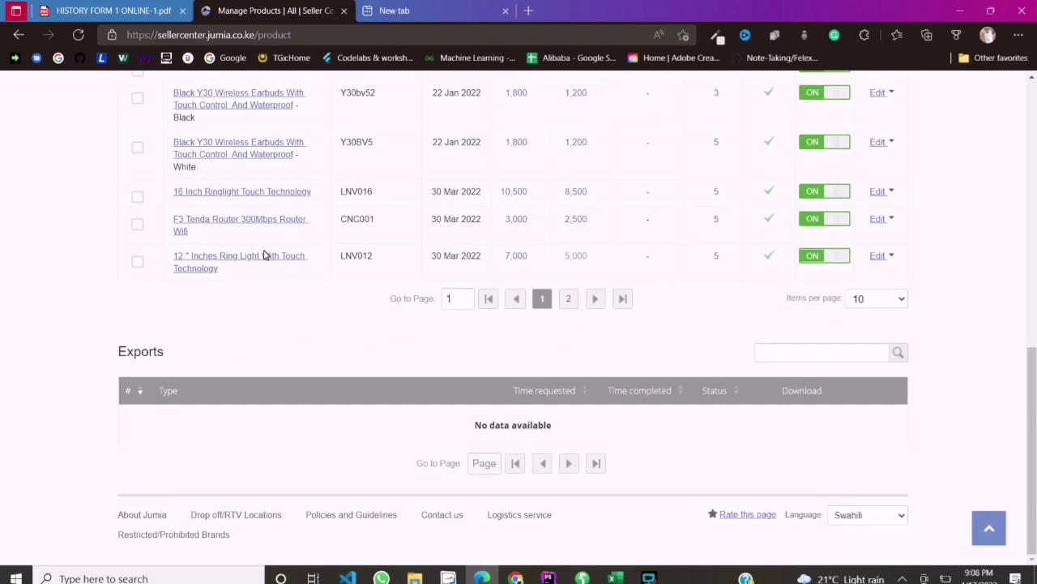
pyautogui.scroll(3, 263, 254)
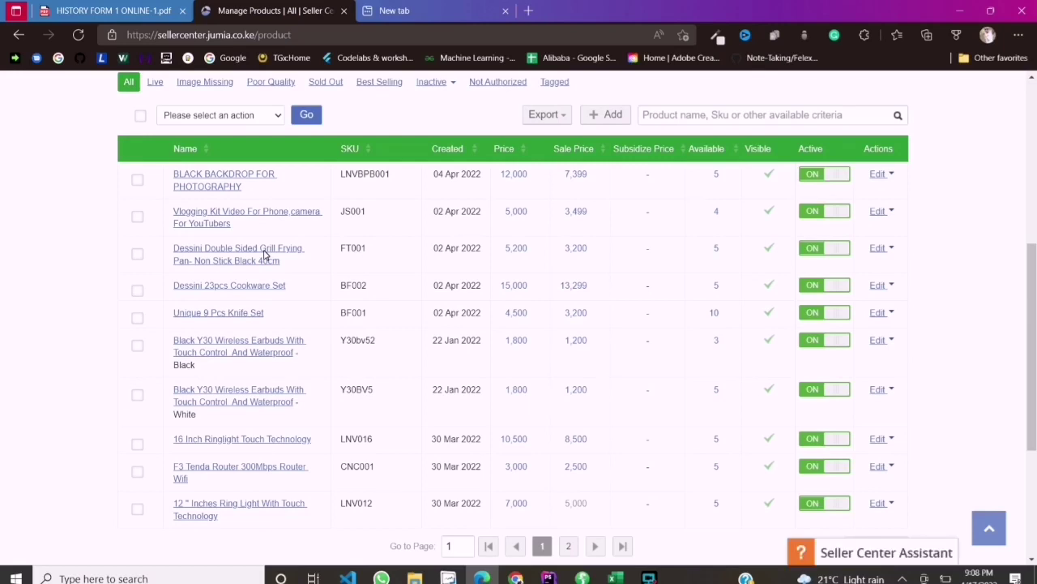
# Open the Jumia Google Sheets spreadsheet from the 'sheets ju' suggestion in the new tab
pyautogui.click(403, 9)
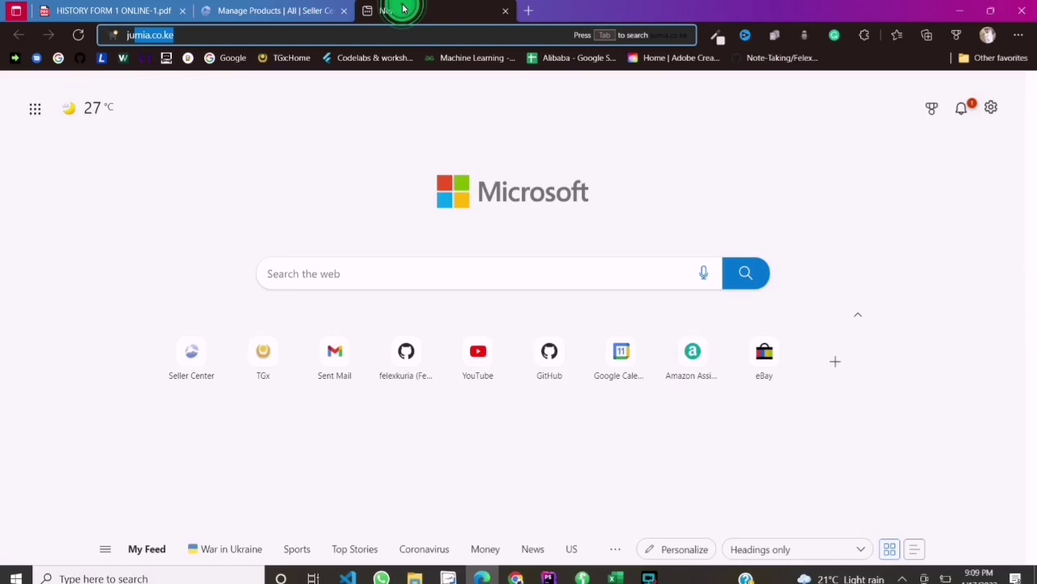
pyautogui.write('u')
pyautogui.press('BackSpace')
pyautogui.press('BackSpace')
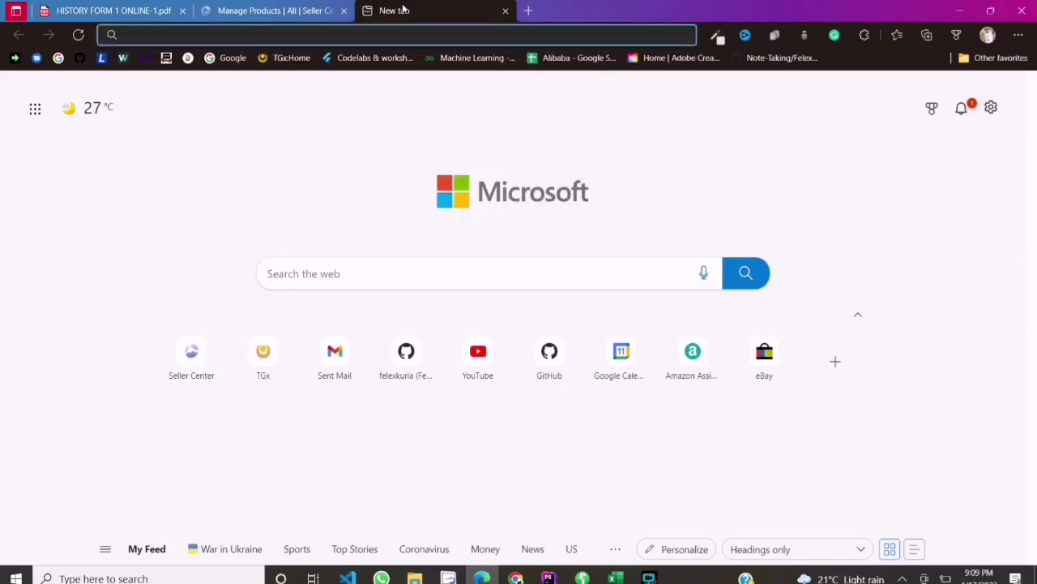
pyautogui.write('she')
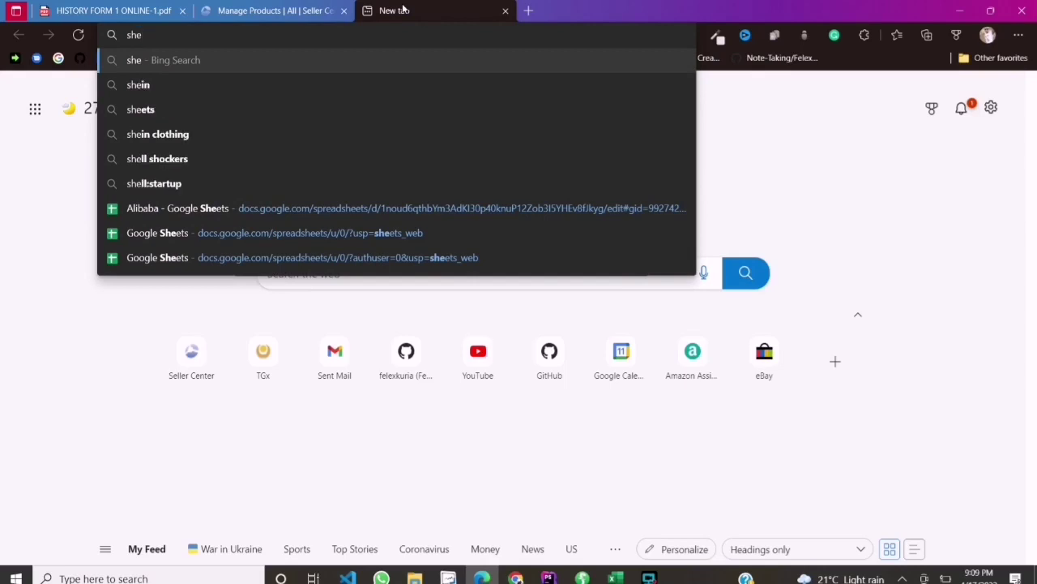
pyautogui.write('ets')
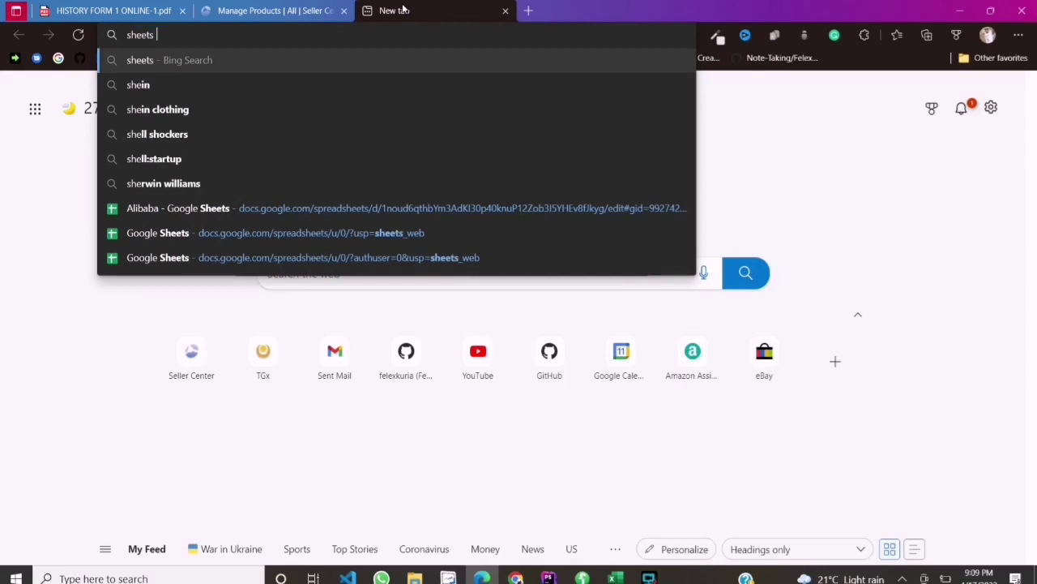
pyautogui.write(' ju')
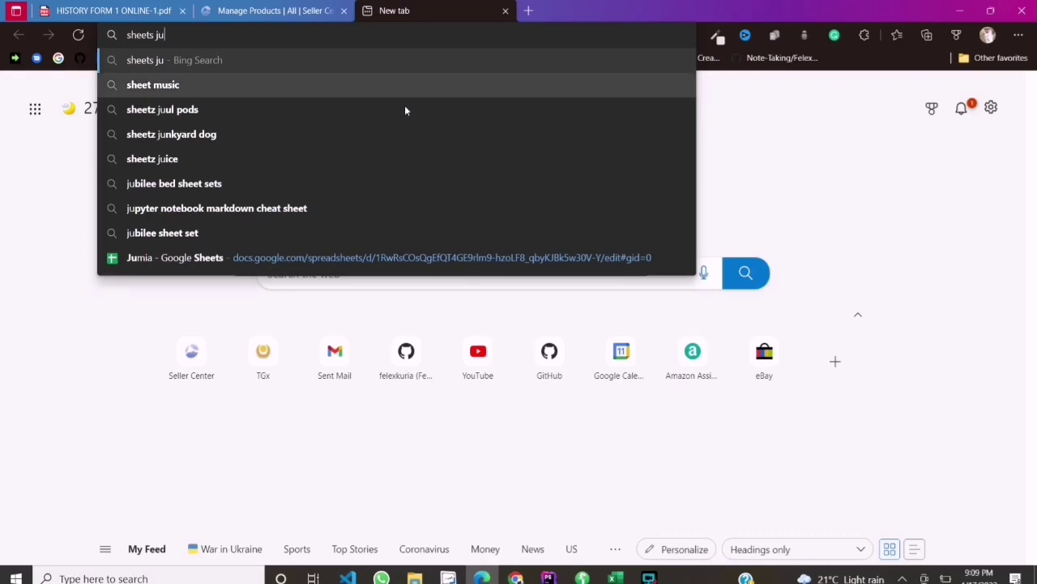
pyautogui.click(378, 257)
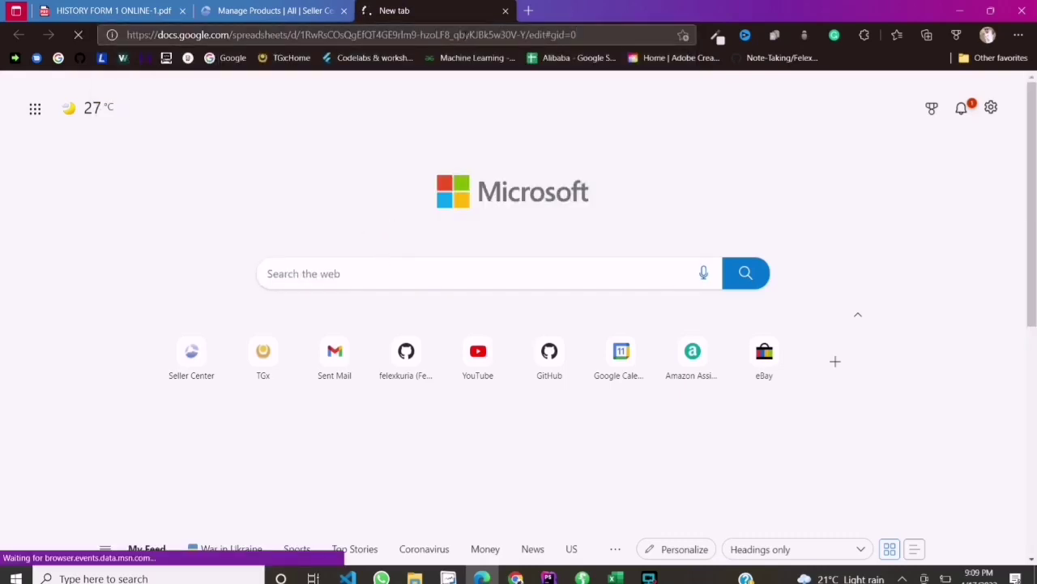
# Load jiji.co.ke in another new browser tab
pyautogui.click(528, 11)
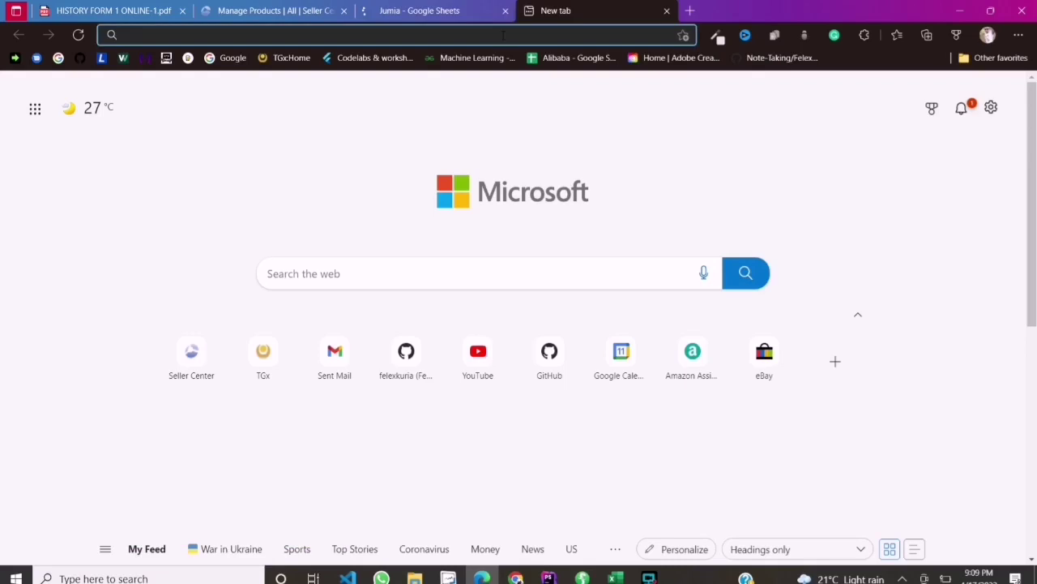
pyautogui.write('jij')
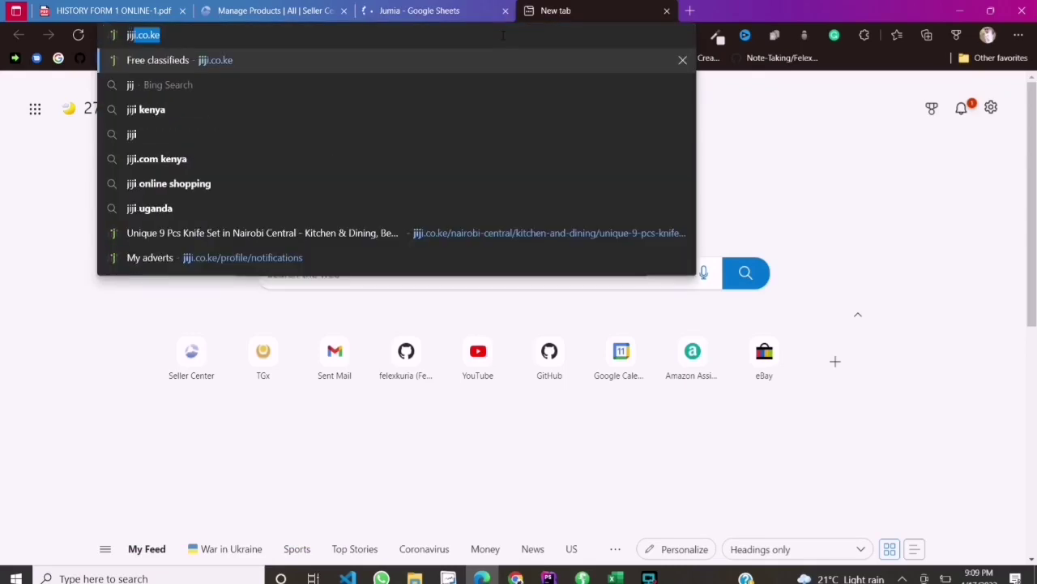
pyautogui.write('i.co.ke')
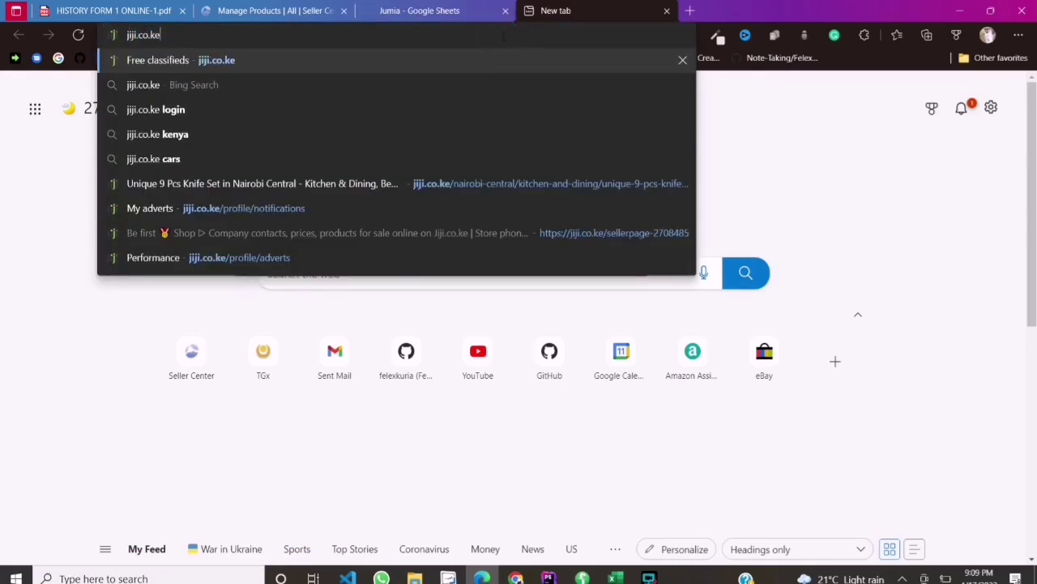
pyautogui.press('Return')
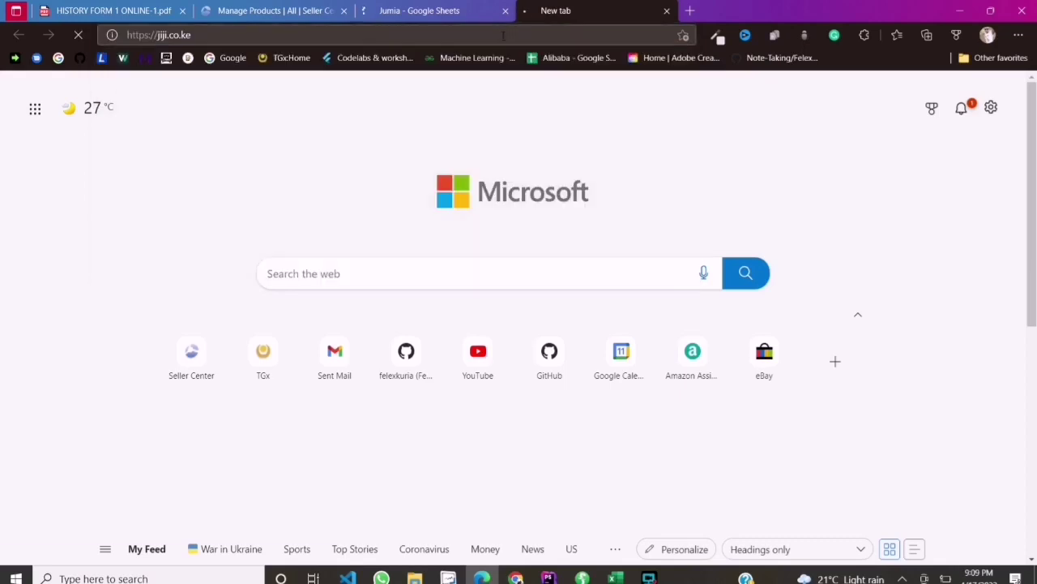
# Compare the Jumia spreadsheet with the Seller Center products page, ending on the spreadsheet
pyautogui.click(442, 8)
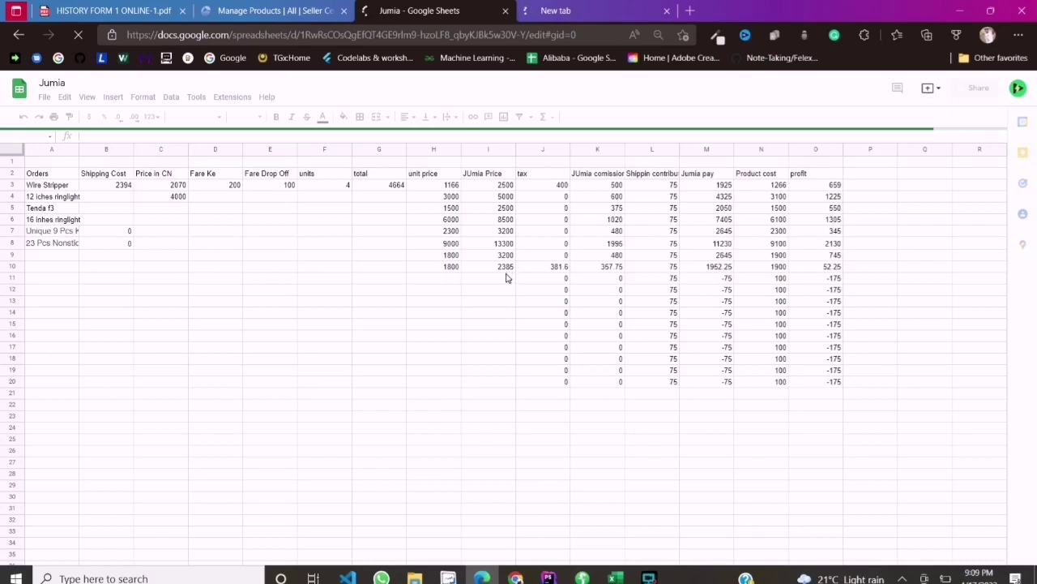
pyautogui.click(280, 11)
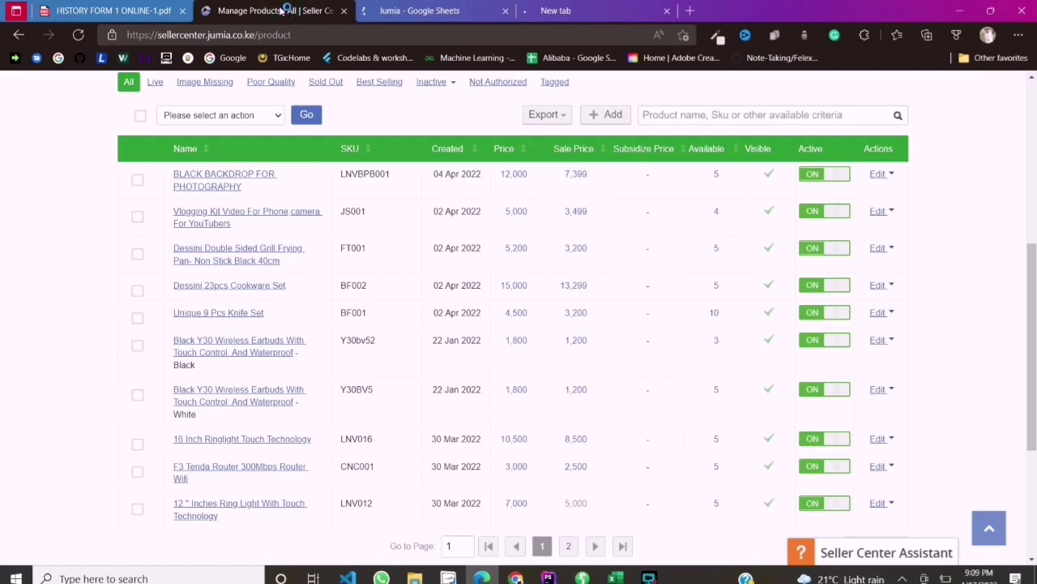
pyautogui.click(445, 11)
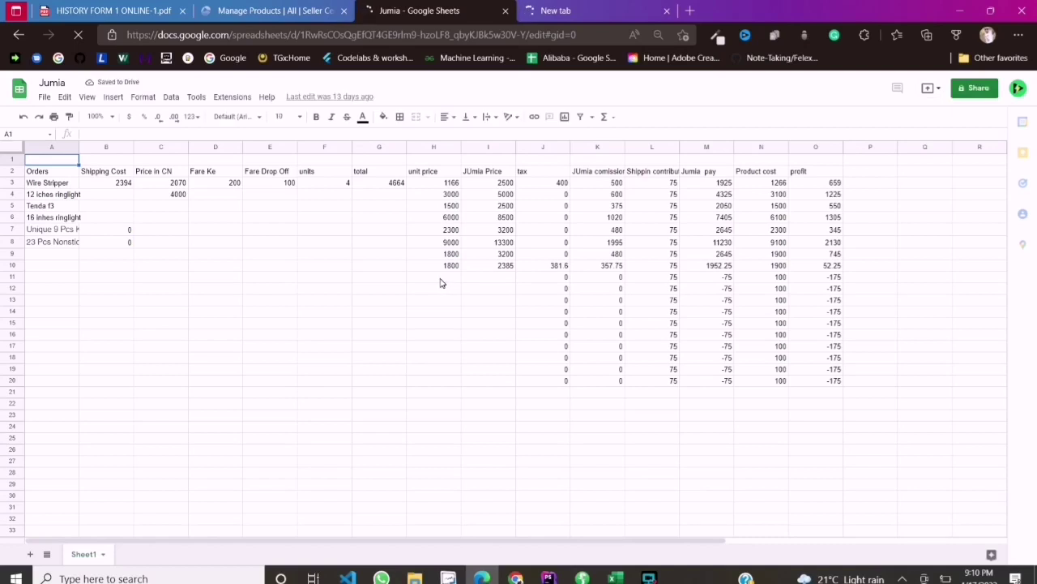
# Enter 2700 as row 11's unit price and 3500 as its Jumia price
pyautogui.click(442, 279)
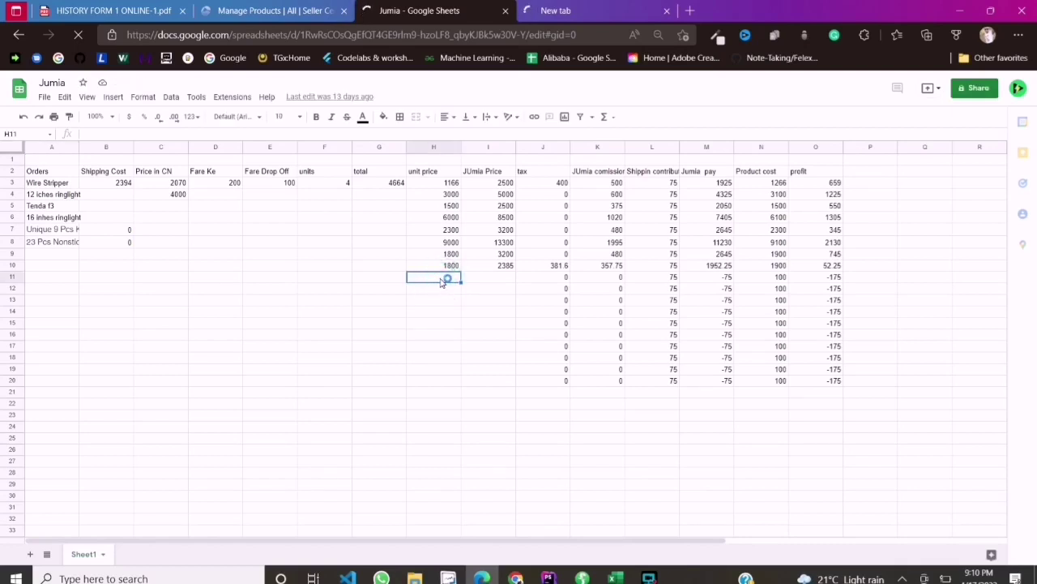
pyautogui.write('35')
pyautogui.press('BackSpace')
pyautogui.write('499')
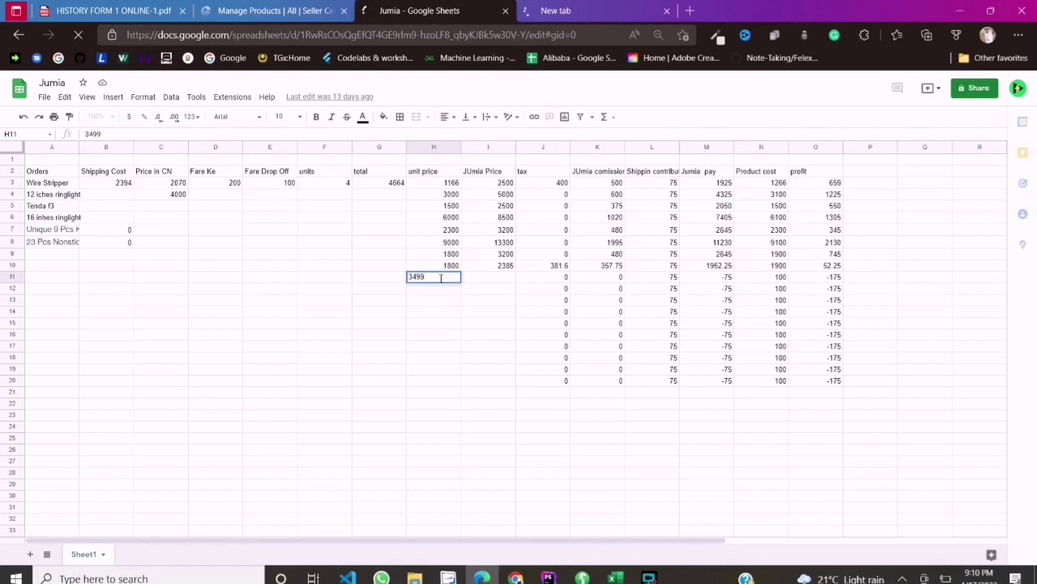
pyautogui.press('BackSpace')
pyautogui.press('BackSpace')
pyautogui.press('BackSpace')
pyautogui.write('2700')
pyautogui.press('Tab')
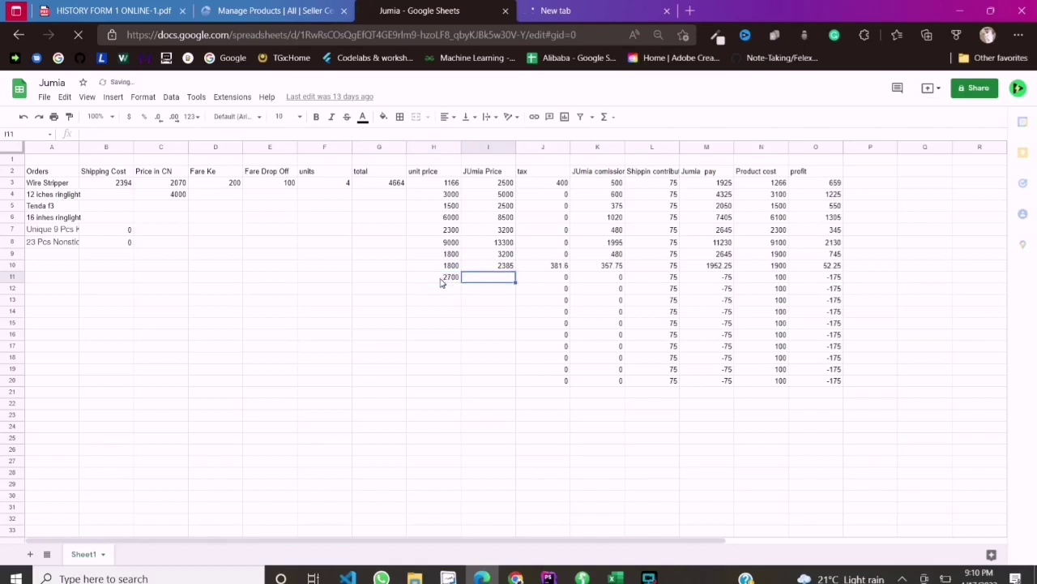
pyautogui.write('35')
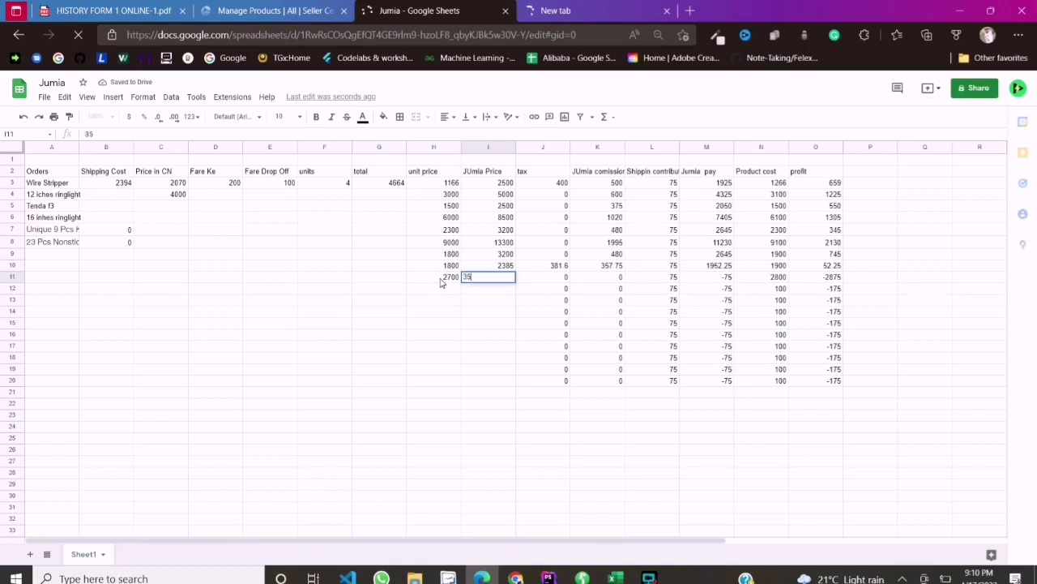
pyautogui.write('00')
pyautogui.press('Return')
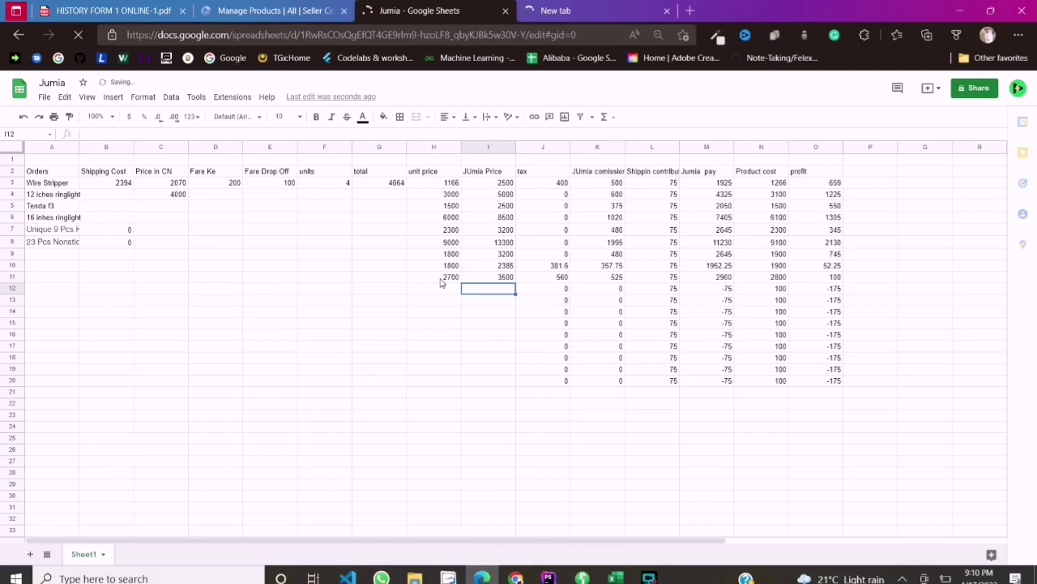
# Correct row 11's Jumia price in I11 to 3499 and set its tax to 0
pyautogui.press('Up')
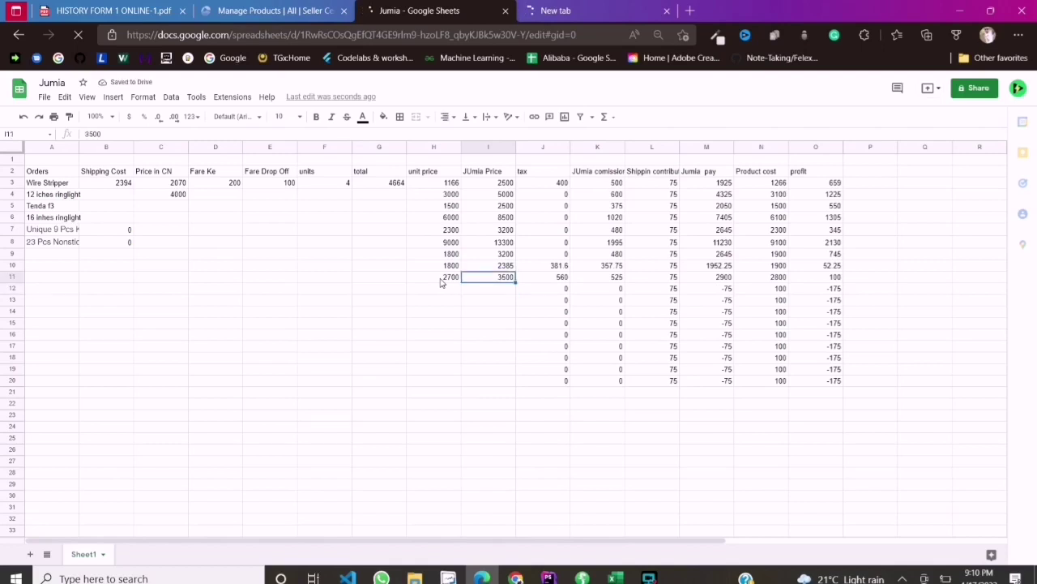
pyautogui.write('000')
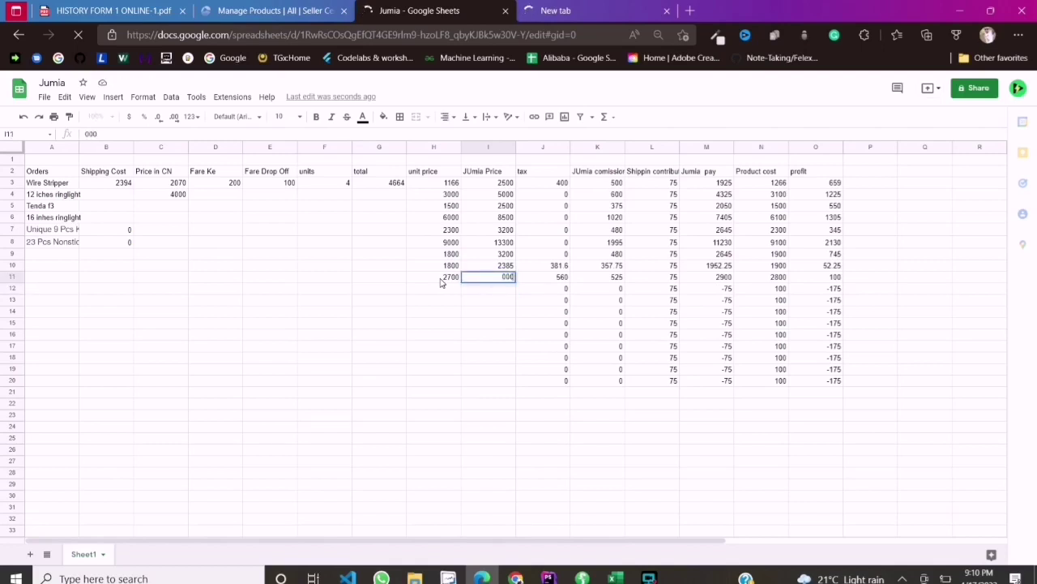
pyautogui.press('BackSpace')
pyautogui.press('BackSpace')
pyautogui.press('Return')
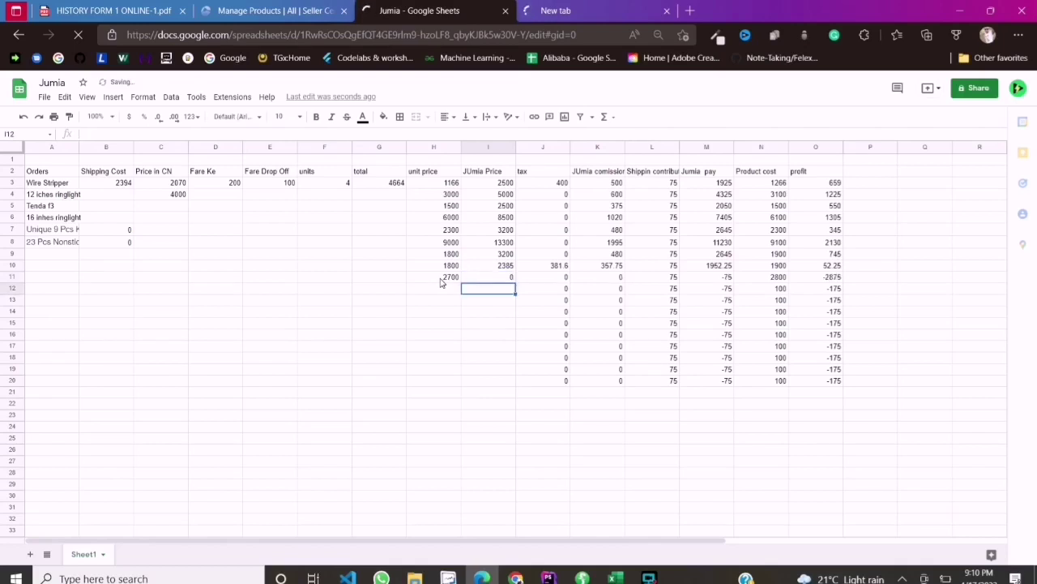
pyautogui.click(494, 279)
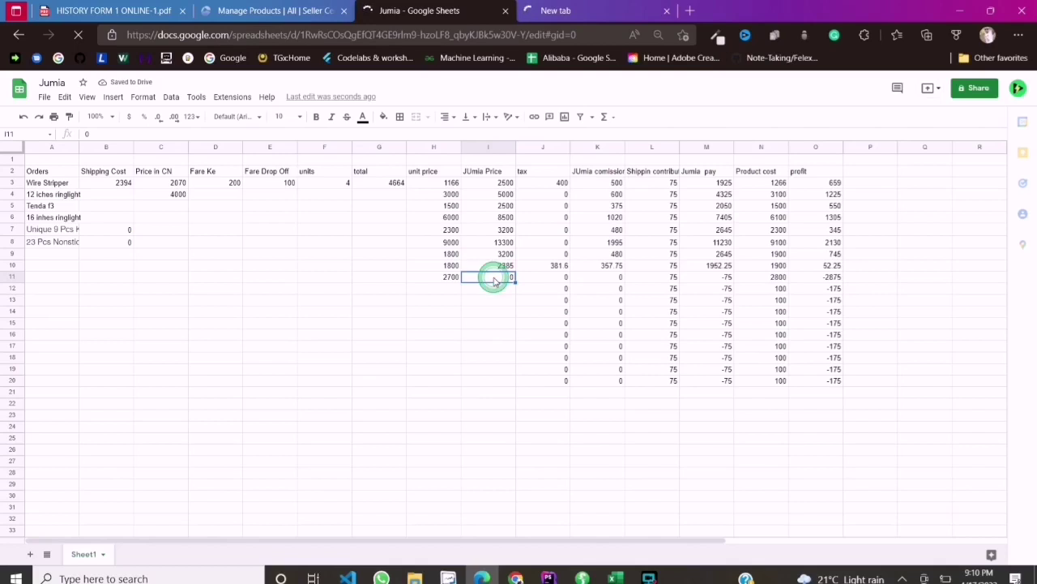
pyautogui.write('3499')
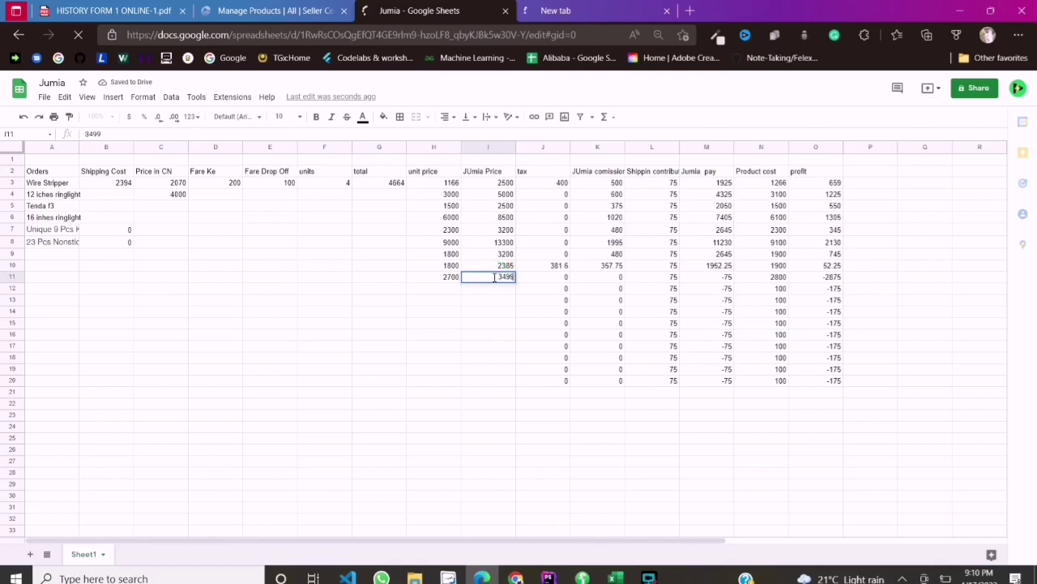
pyautogui.press('Return')
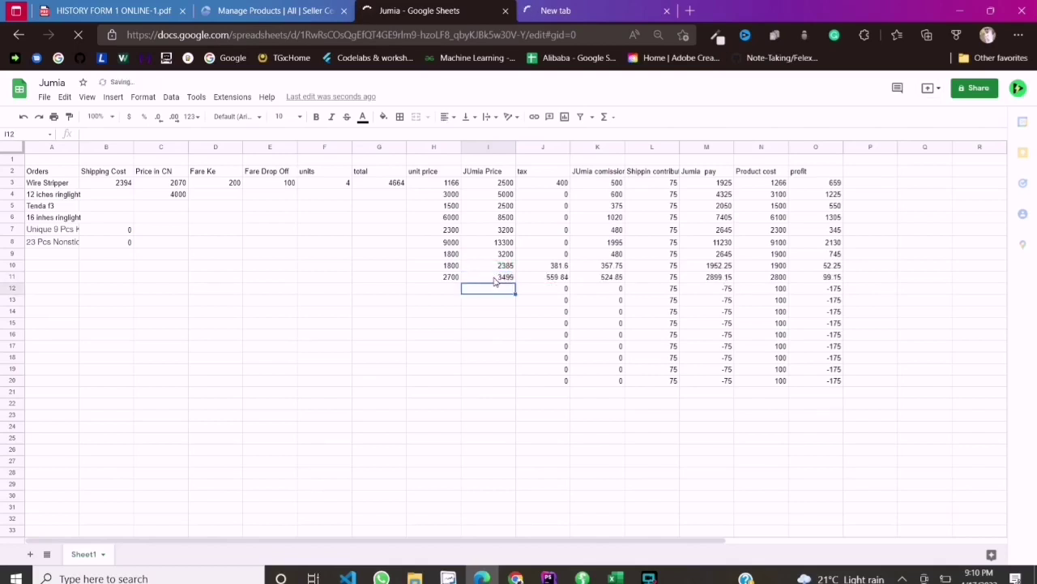
pyautogui.click(562, 279)
pyautogui.write('0')
pyautogui.press('Return')
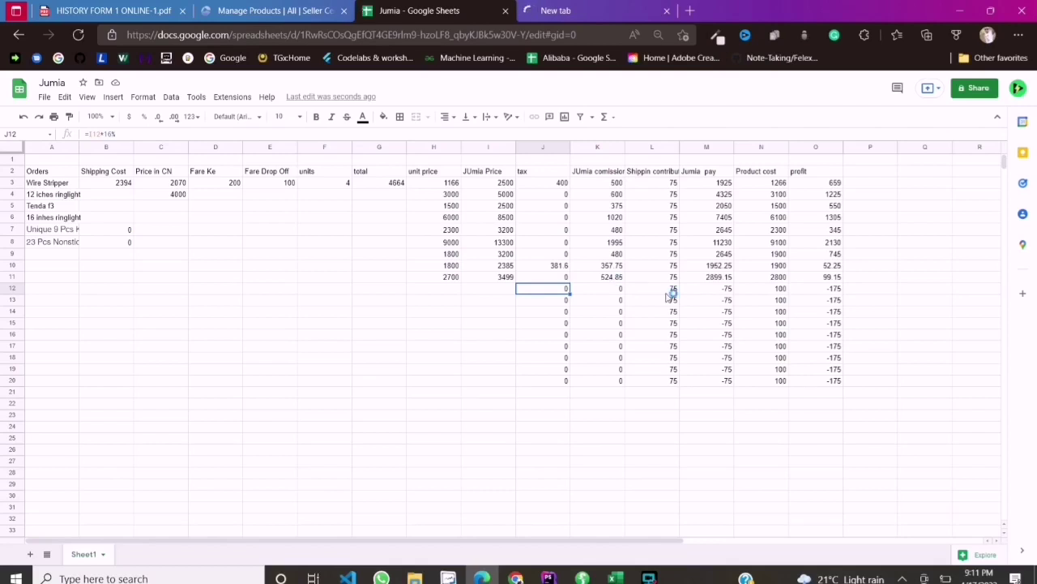
# Inspect the 2899.15 Jumia pay formula in M11, then return to the Seller Center products tab
pyautogui.click(727, 278)
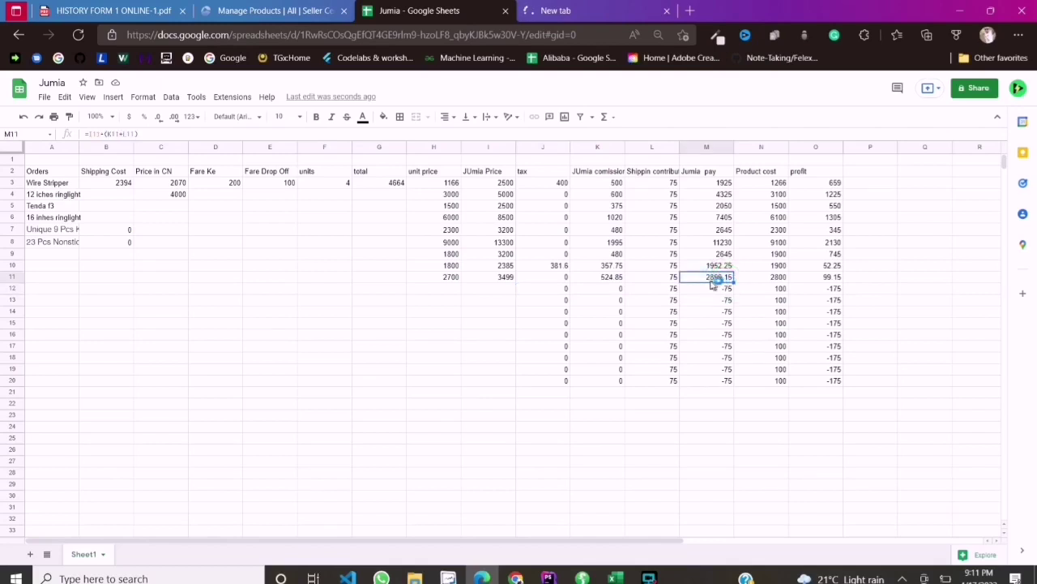
pyautogui.hotkey('ctrl', 'shift', 'Tab')
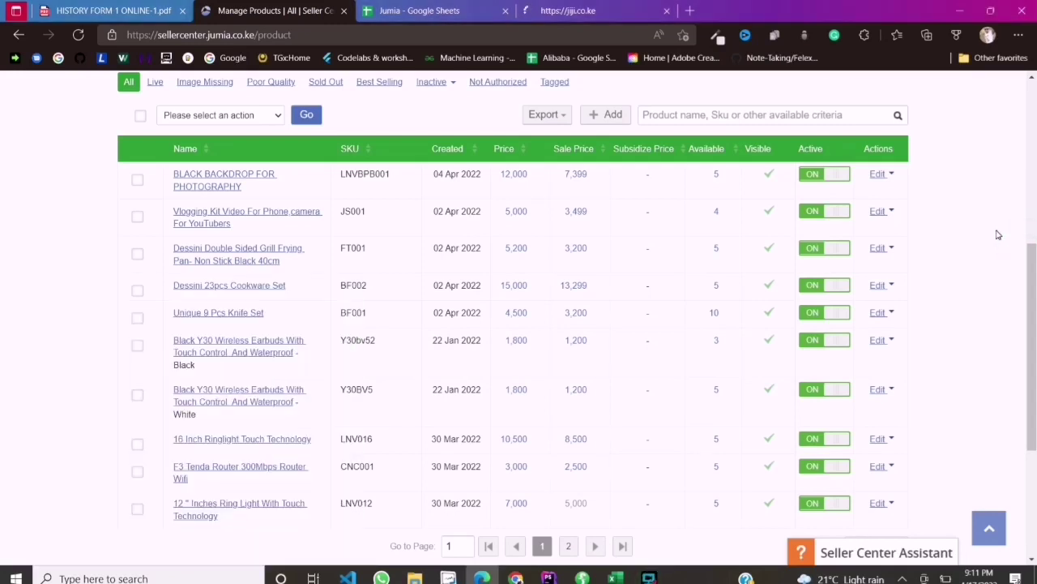
# Refresh Seller Center and open the pending order's details from the order table
pyautogui.press('F5')
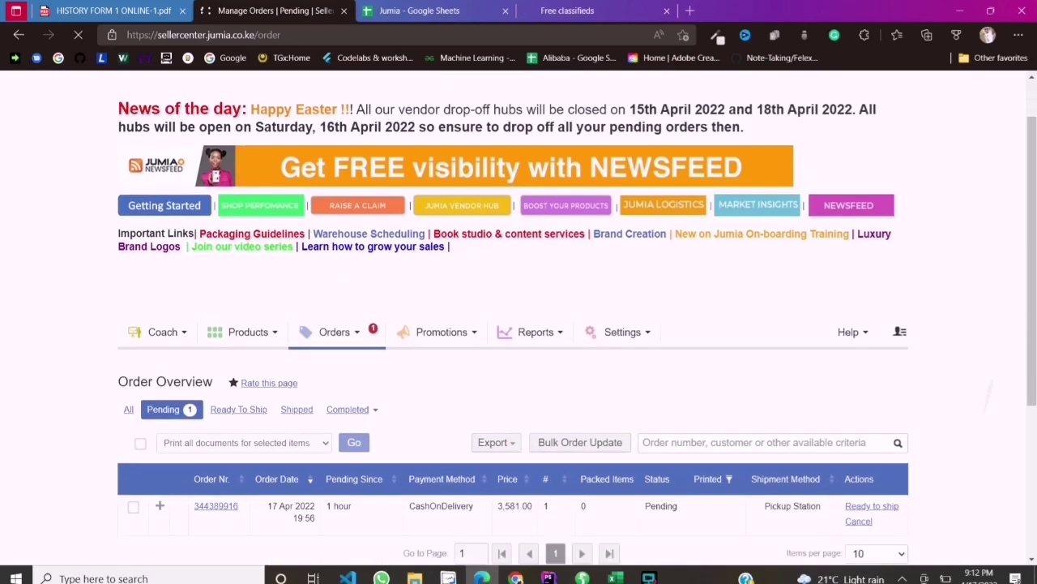
pyautogui.scroll(-2, 478, 248)
pyautogui.scroll(-3, 364, 449)
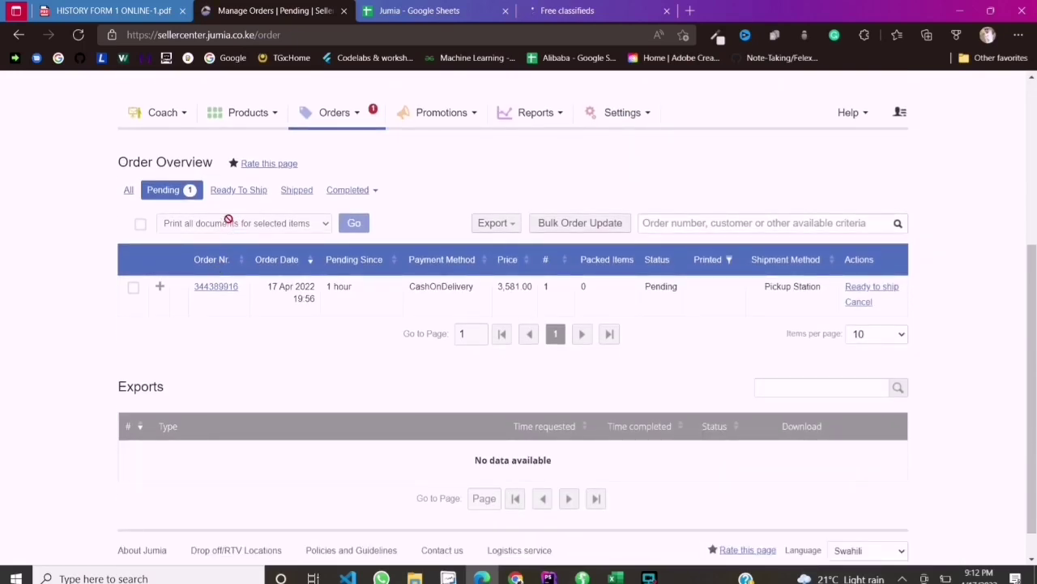
pyautogui.click(218, 294)
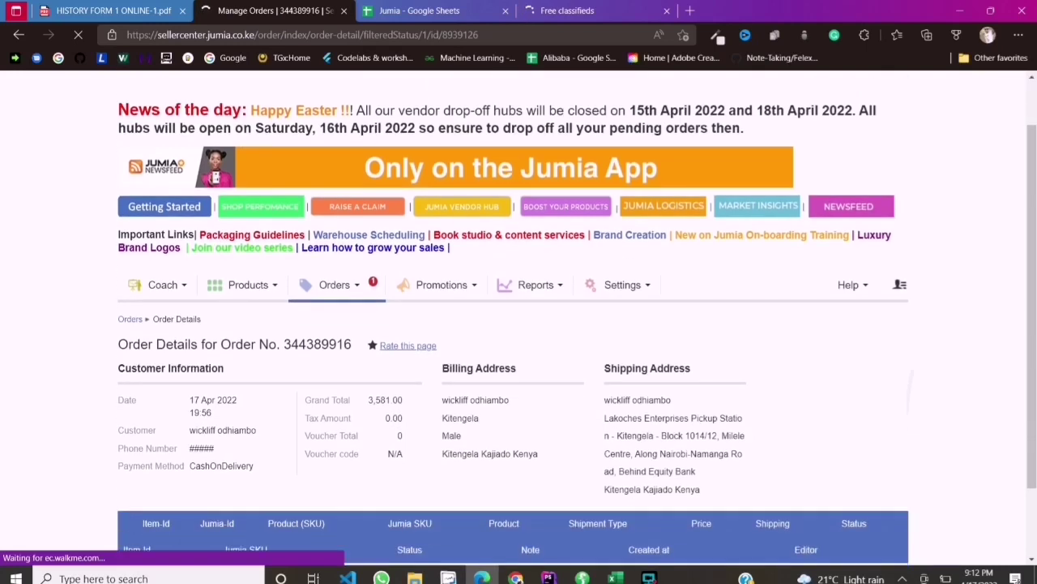
# Review the order's customer, address and item transaction details, then return to the Orders list
pyautogui.scroll(-3, 518, 324)
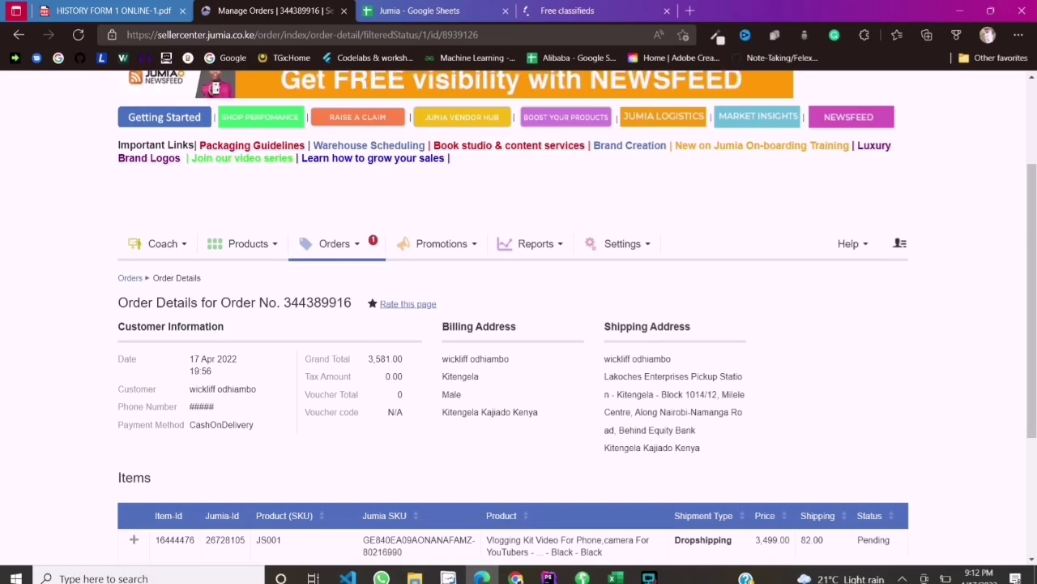
pyautogui.scroll(-2, 518, 324)
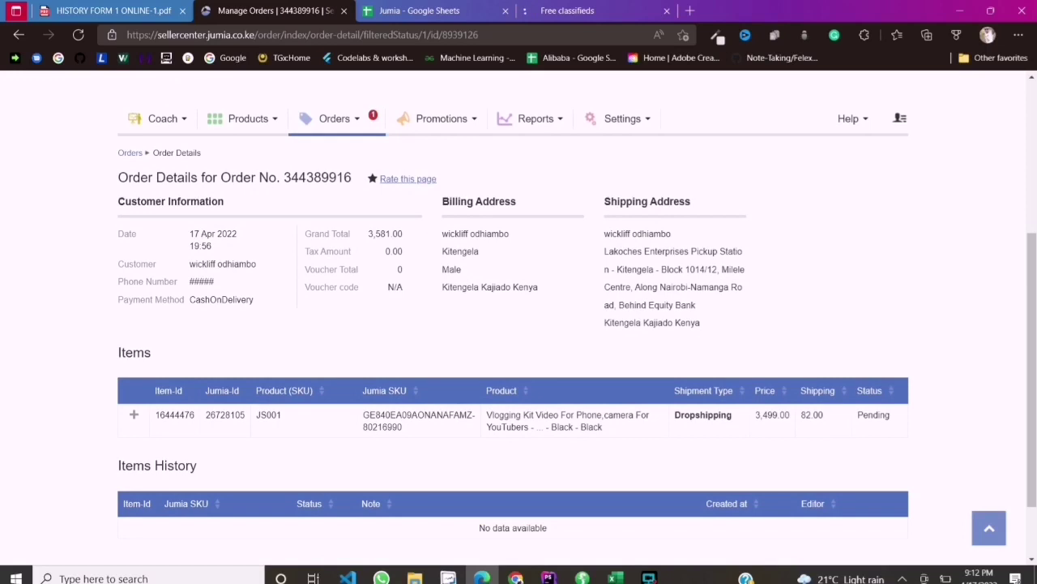
pyautogui.scroll(-2, 217, 311)
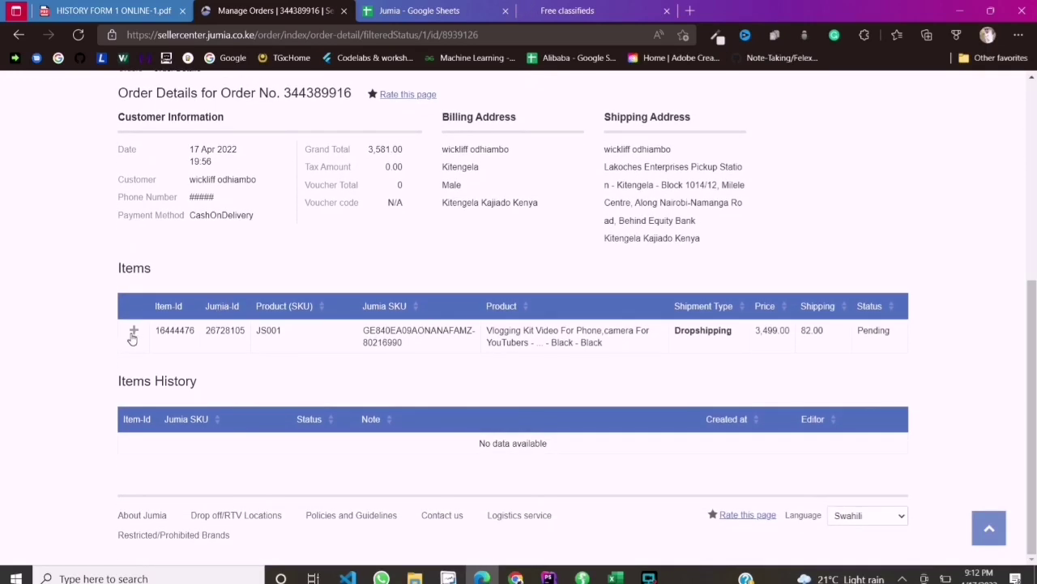
pyautogui.click(133, 337)
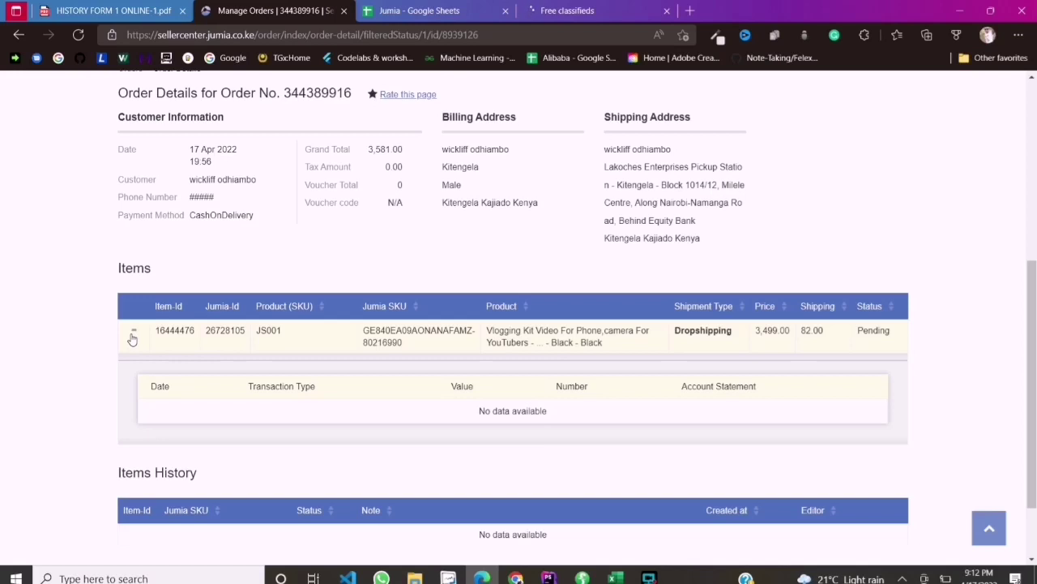
pyautogui.click(133, 334)
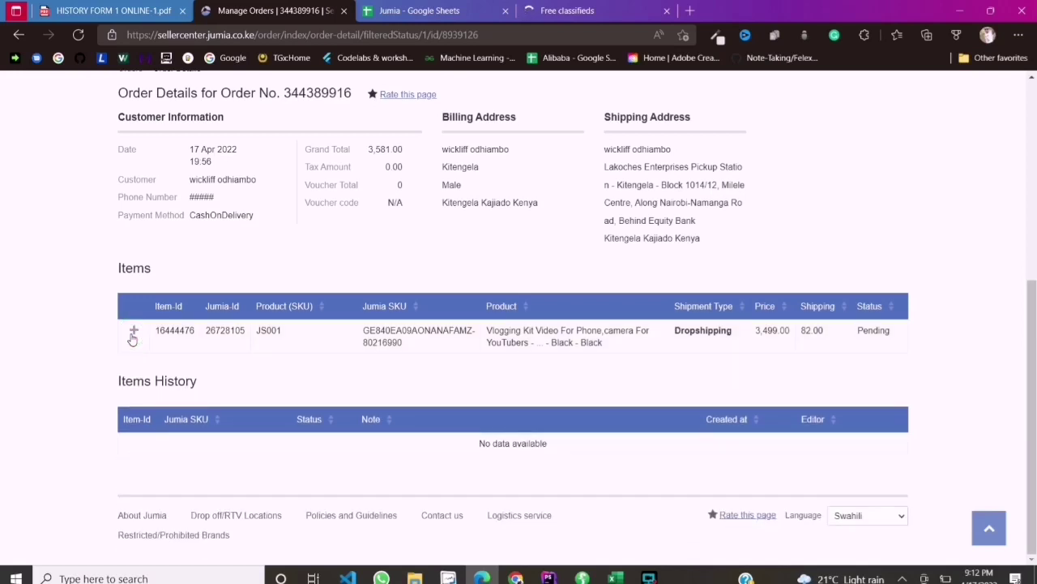
pyautogui.scroll(3, 133, 339)
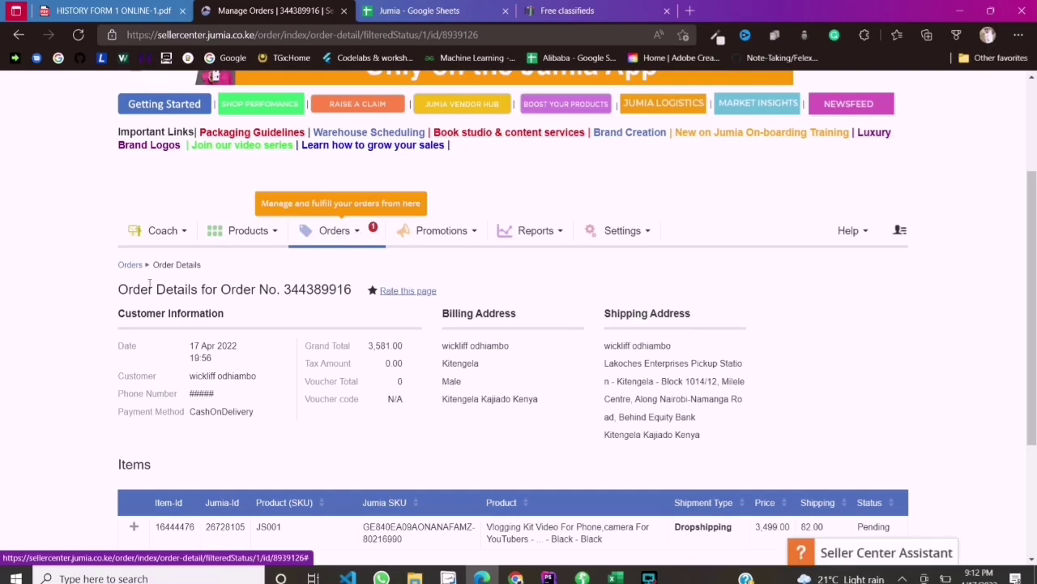
pyautogui.click(128, 267)
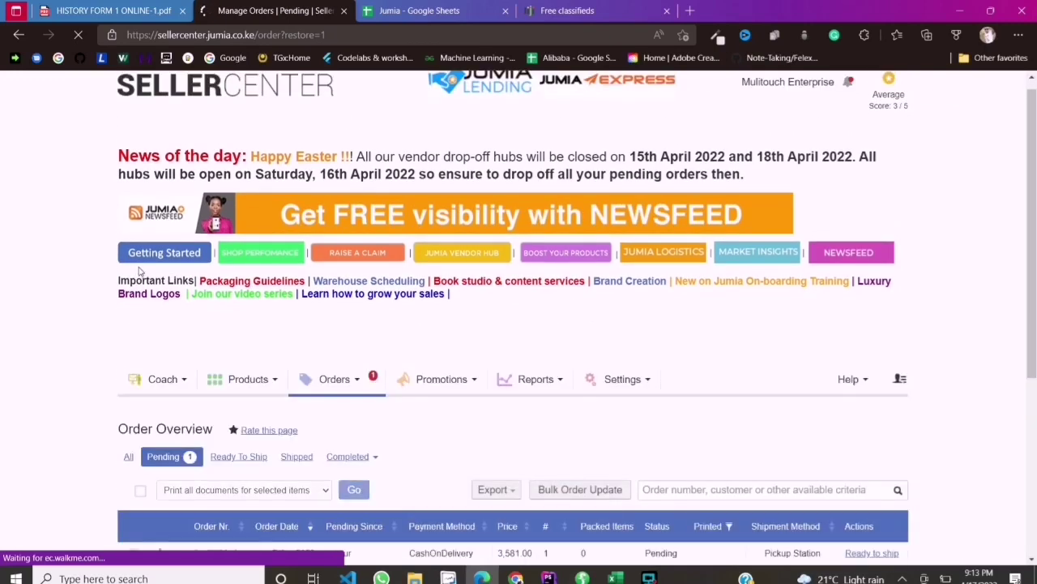
# Select the 3,581.00 pending order and open its Delivering dialog
pyautogui.click(139, 492)
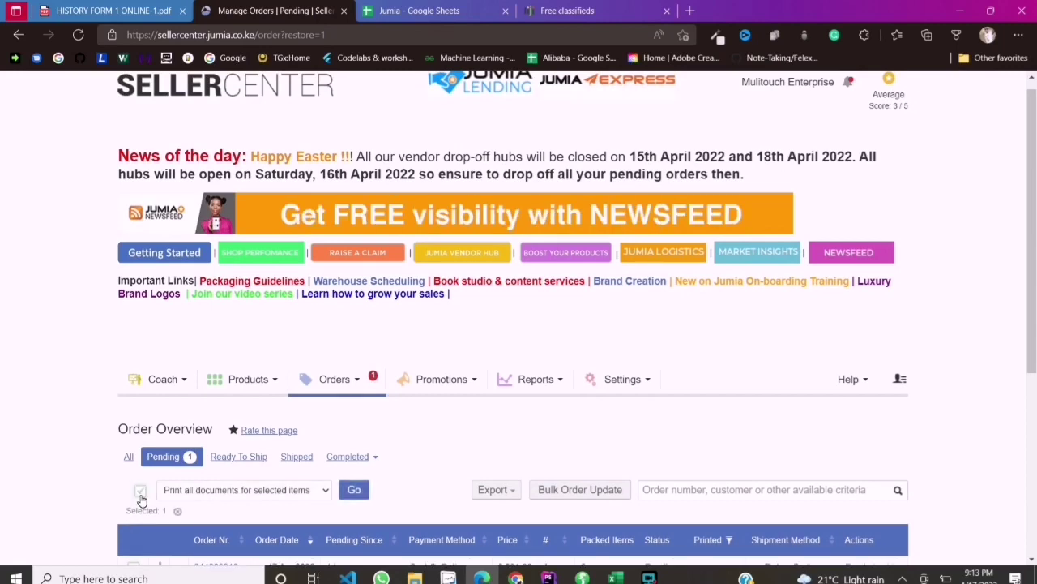
pyautogui.scroll(-2, 141, 499)
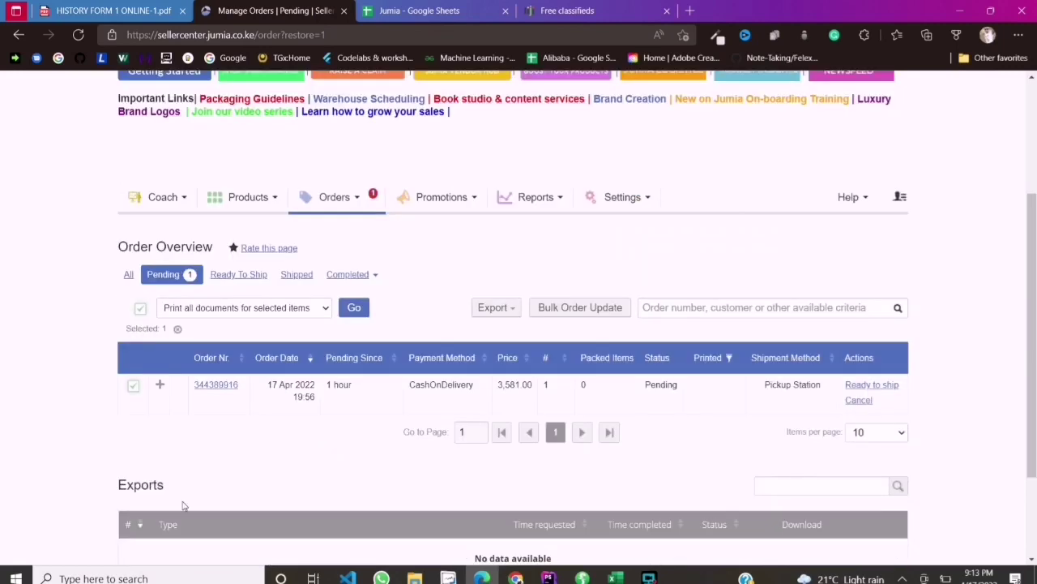
pyautogui.click(339, 310)
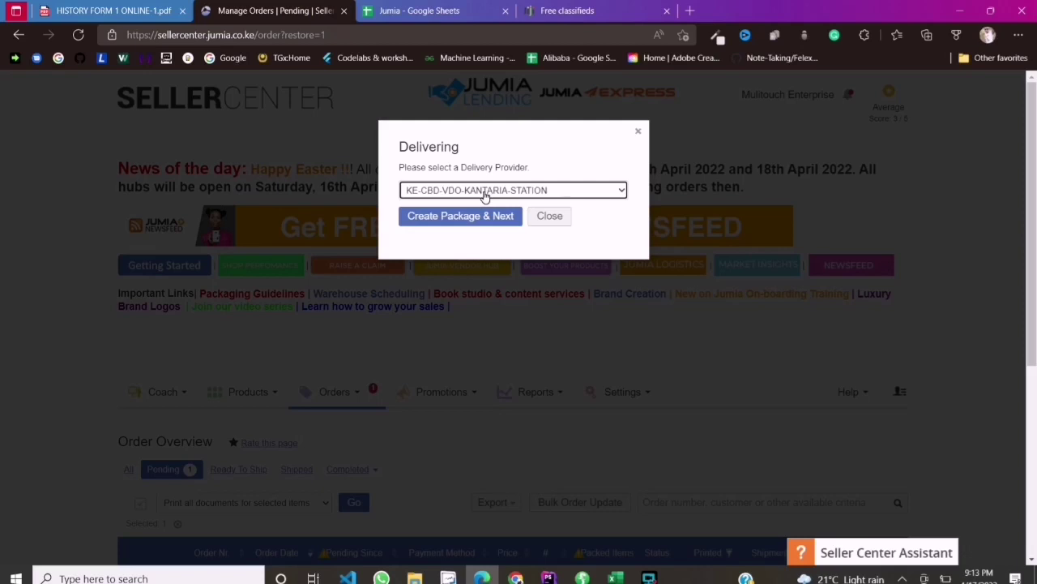
# Keep KE-CBD-VDO-KANTARIA-STATION as the delivery provider and proceed with packaging the order
pyautogui.click(485, 194)
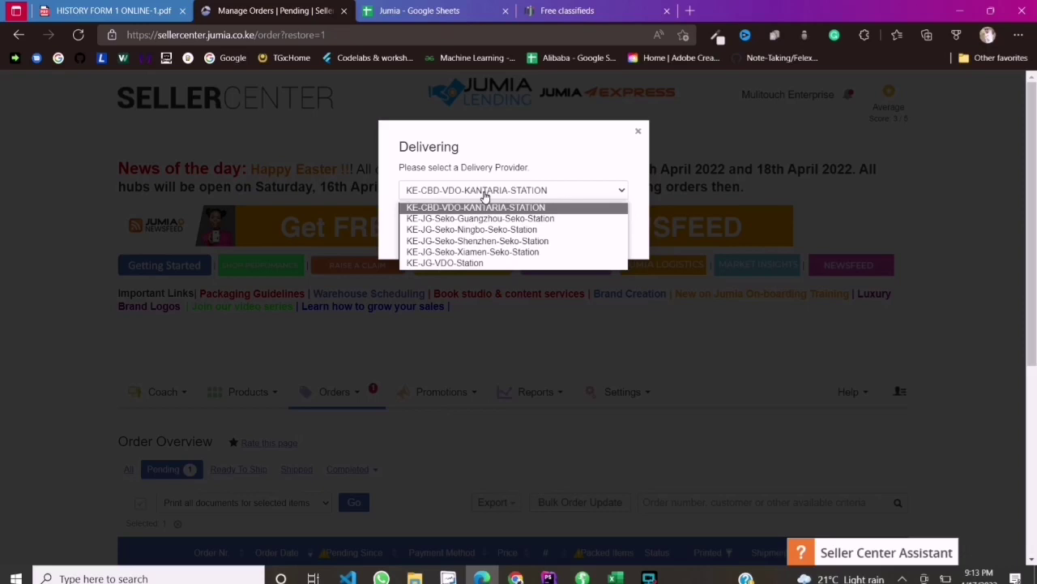
pyautogui.click(485, 197)
pyautogui.click(478, 218)
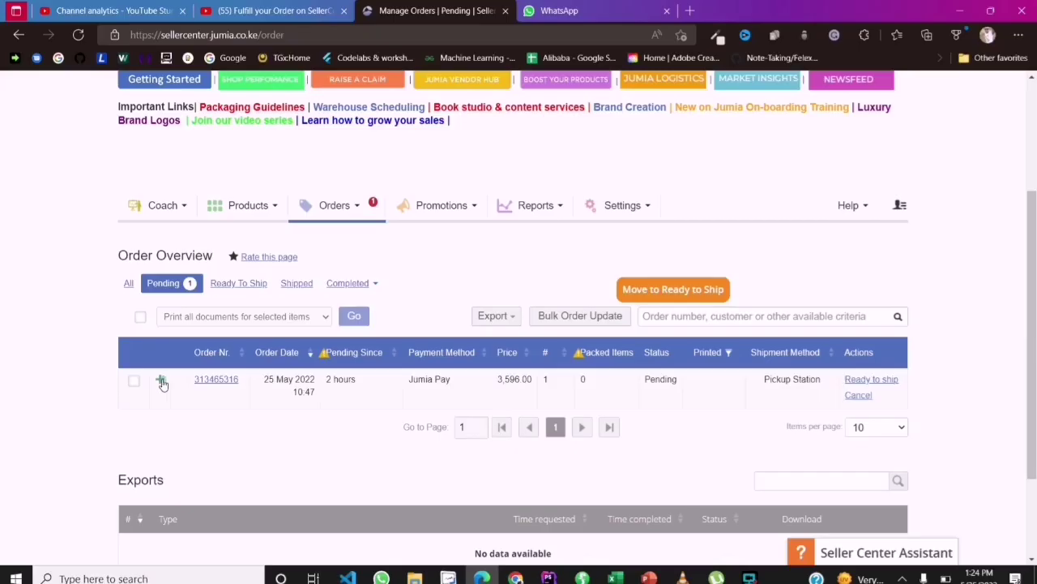
pyautogui.click(162, 381)
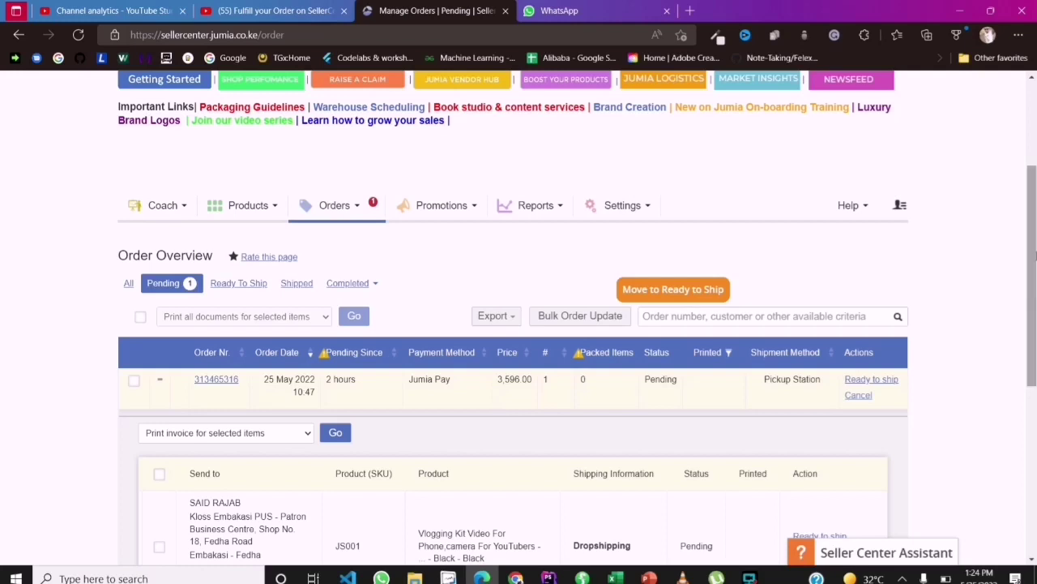
# Mark the order Ready to ship via KE-CBD-VDO-KANTARIA-STATION, create the package, and save invoice number 5
pyautogui.moveTo(1034, 259); pyautogui.dragTo(1035, 353)
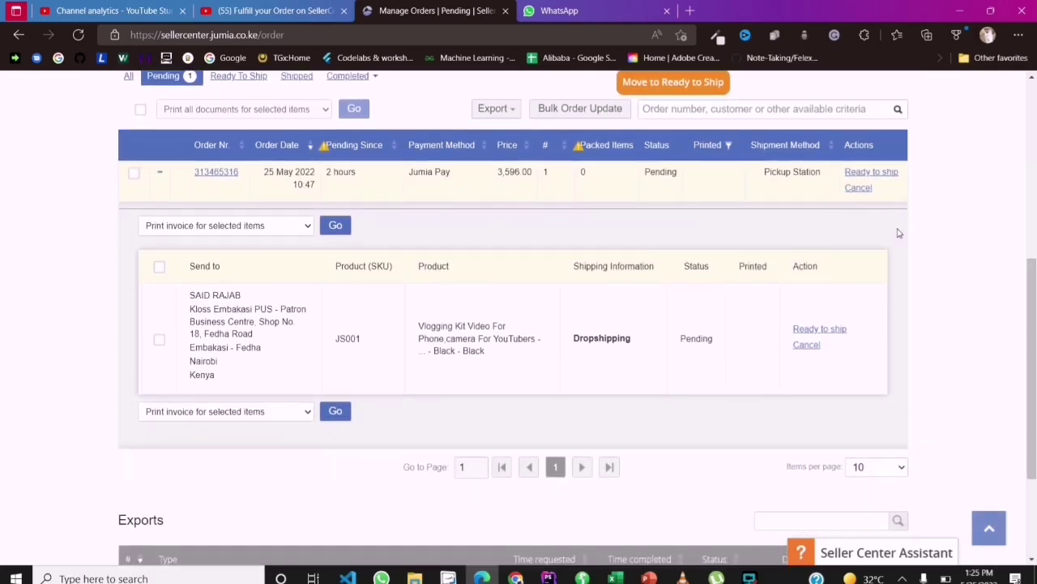
pyautogui.click(835, 331)
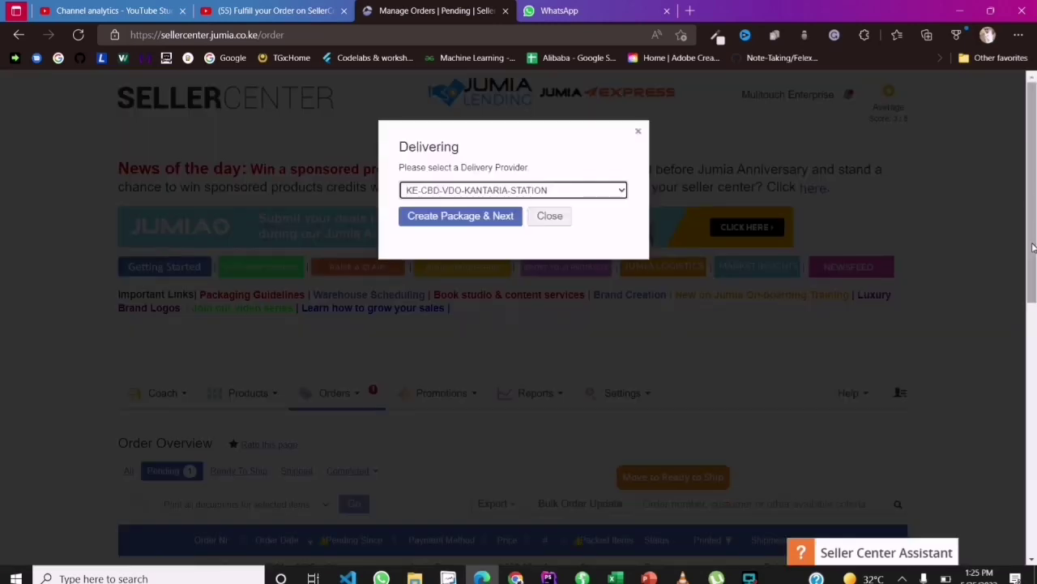
pyautogui.scroll(-1, 1005, 259)
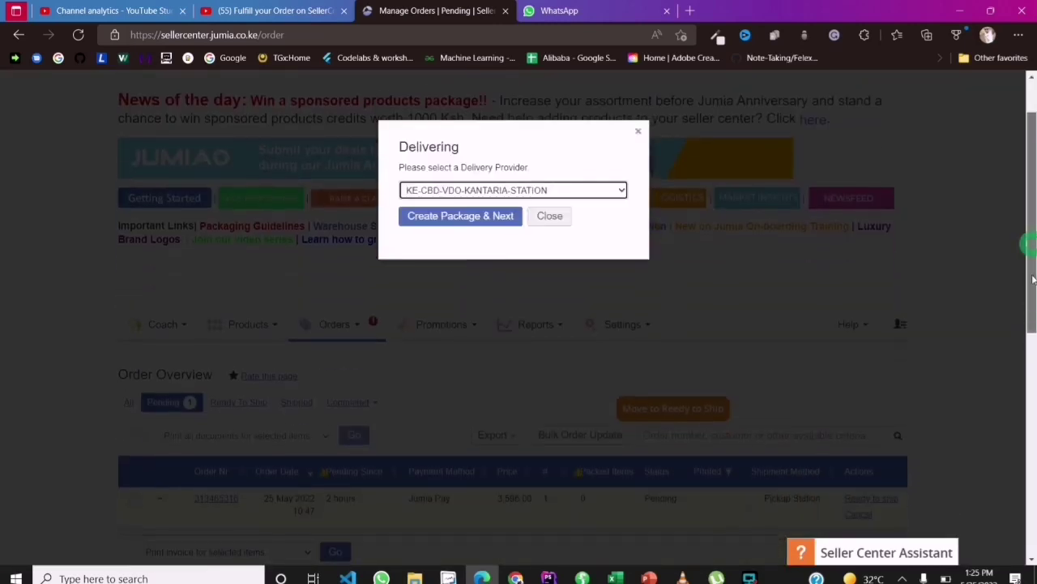
pyautogui.click(554, 192)
pyautogui.click(543, 208)
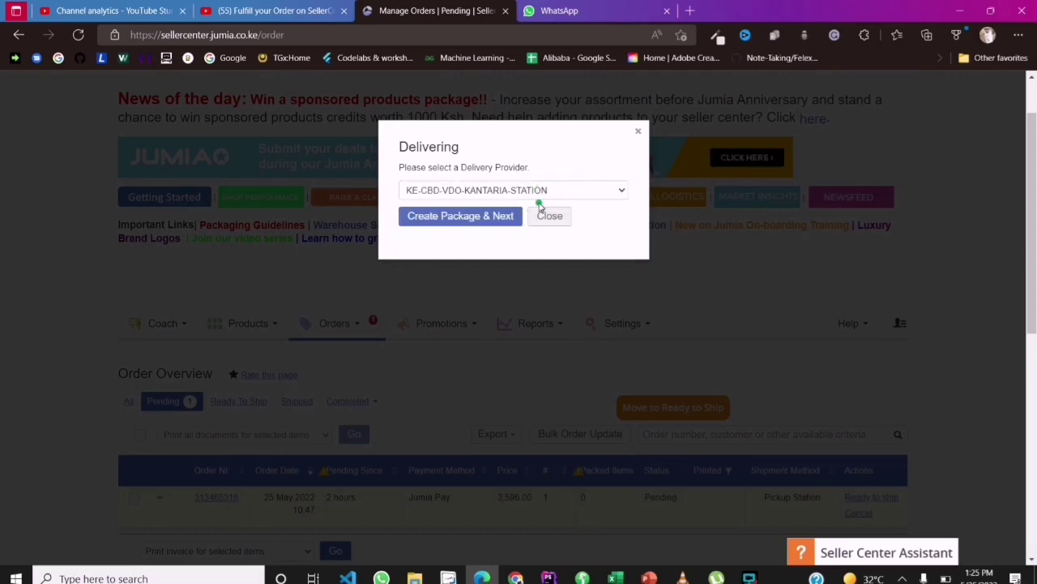
pyautogui.click(482, 219)
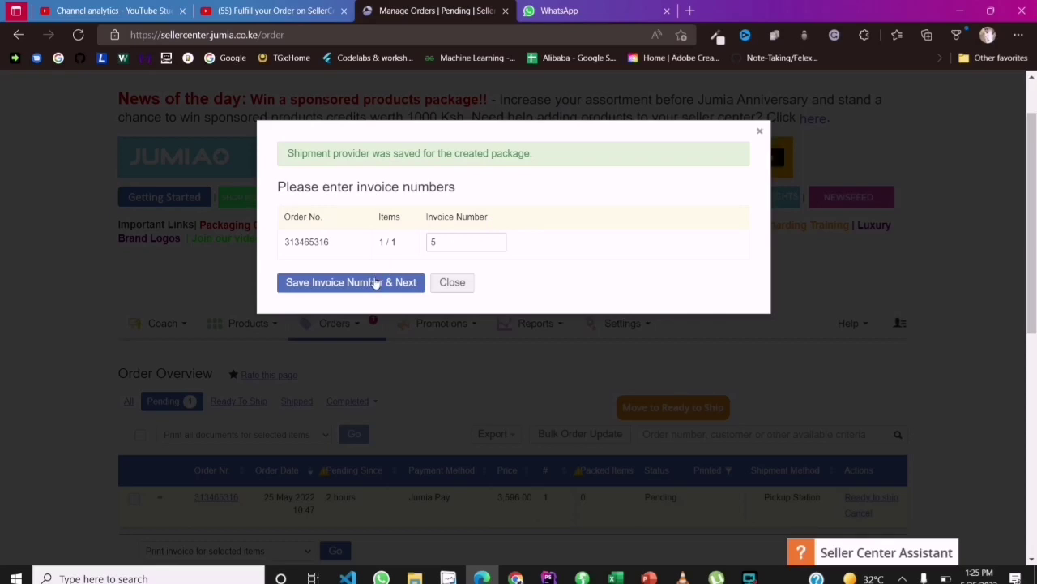
pyautogui.click(375, 281)
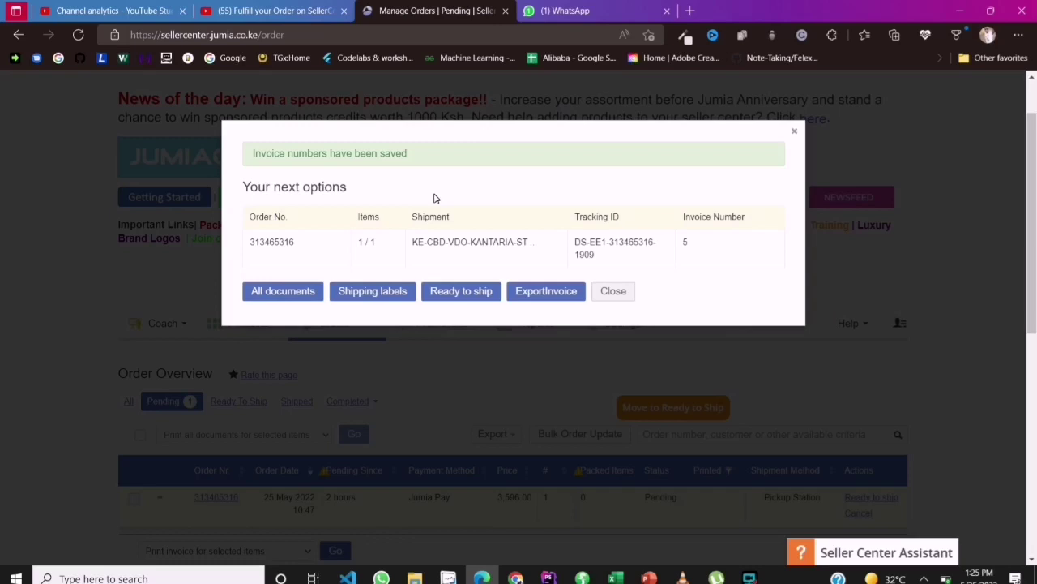
# Mark the invoiced order ready to ship, close the confirmation, and refresh the now-empty Pending list
pyautogui.click(461, 291)
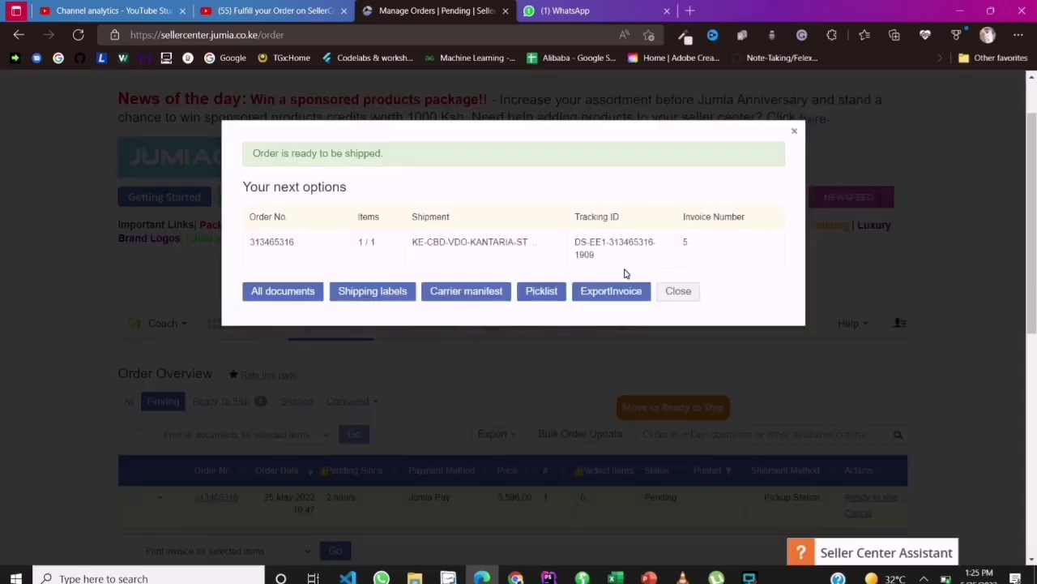
pyautogui.click(677, 293)
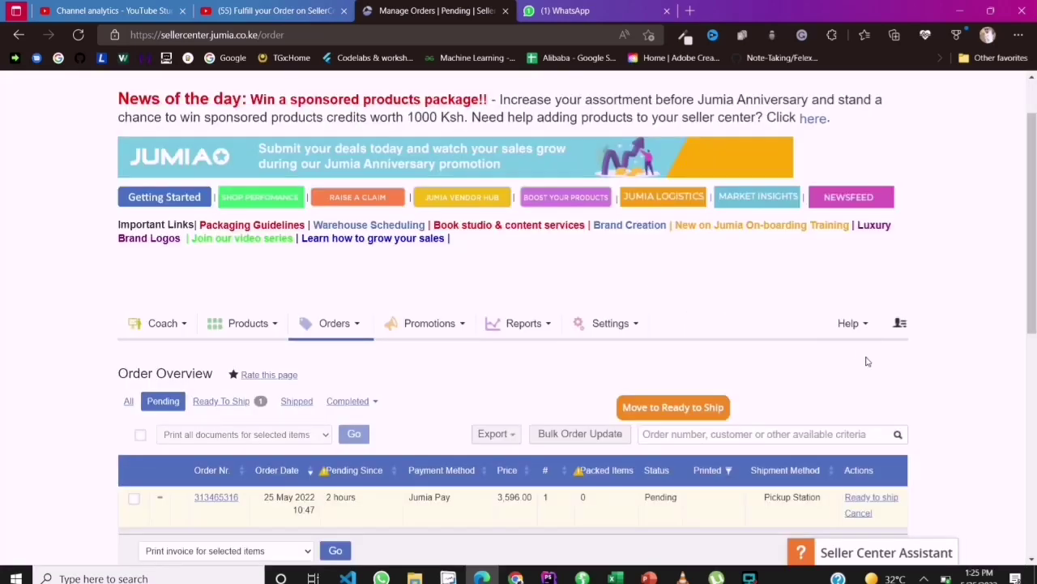
pyautogui.scroll(-1, 1028, 362)
pyautogui.scroll(-1, 1028, 362)
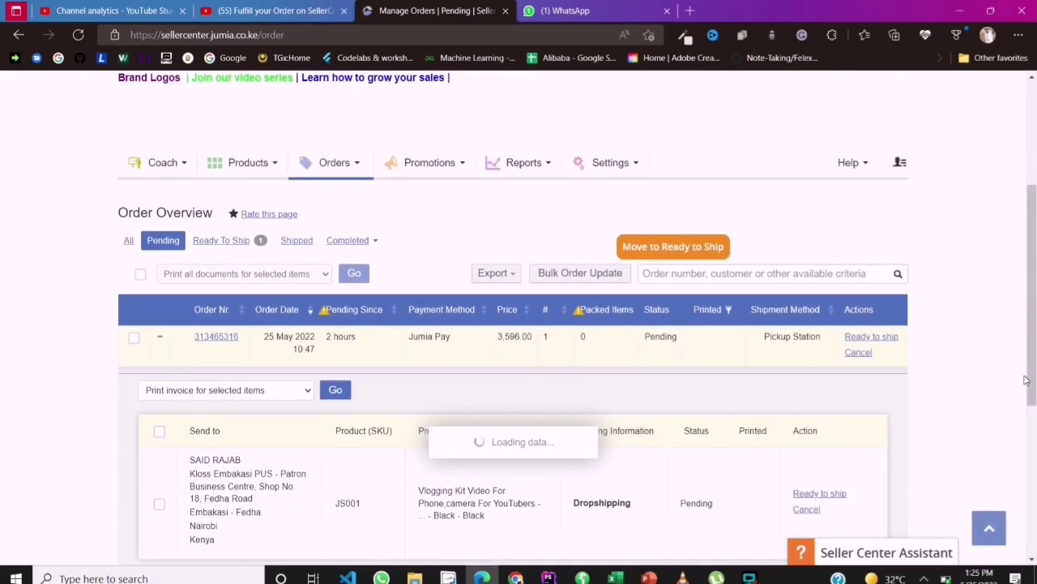
pyautogui.click(161, 337)
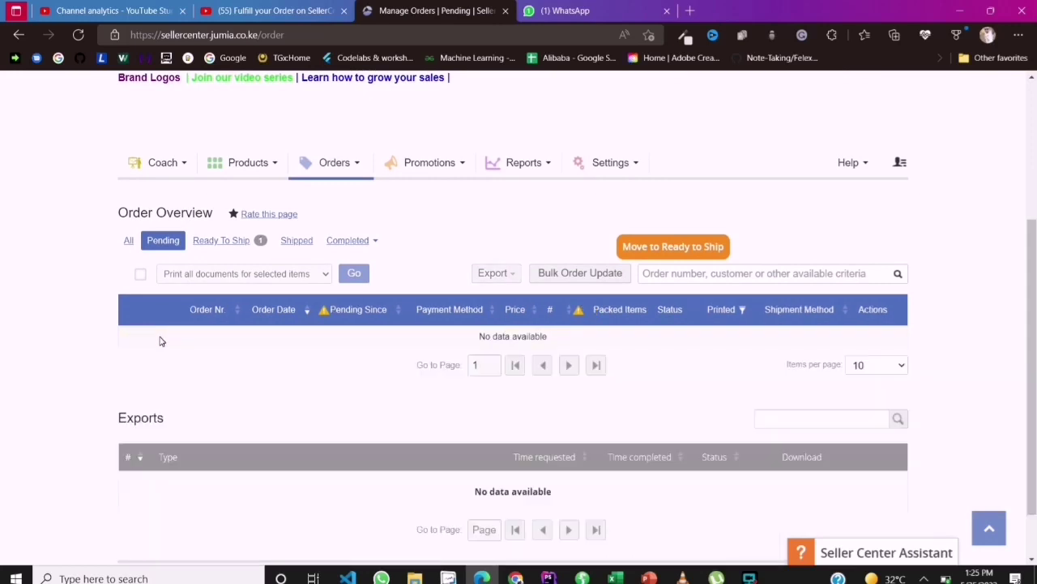
# Select order 313465316 under Ready To Ship and generate all its printable documents
pyautogui.click(230, 242)
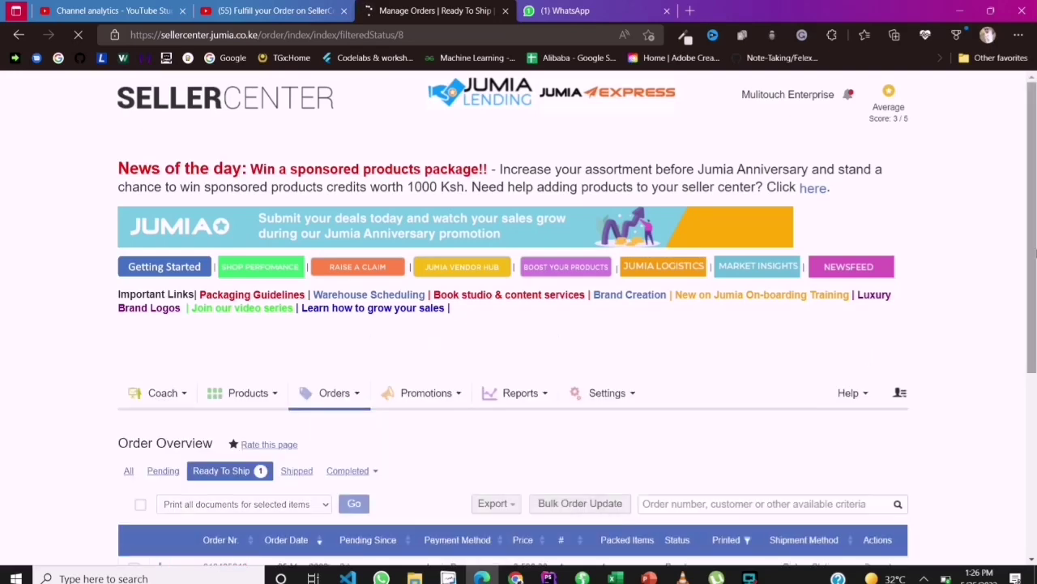
pyautogui.scroll(-3, 1028, 403)
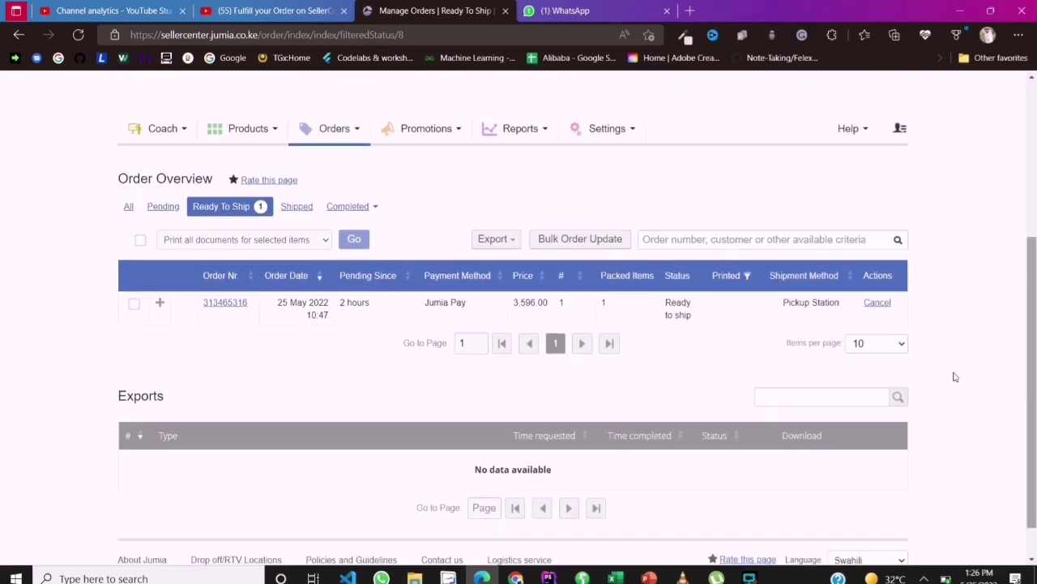
pyautogui.click(133, 307)
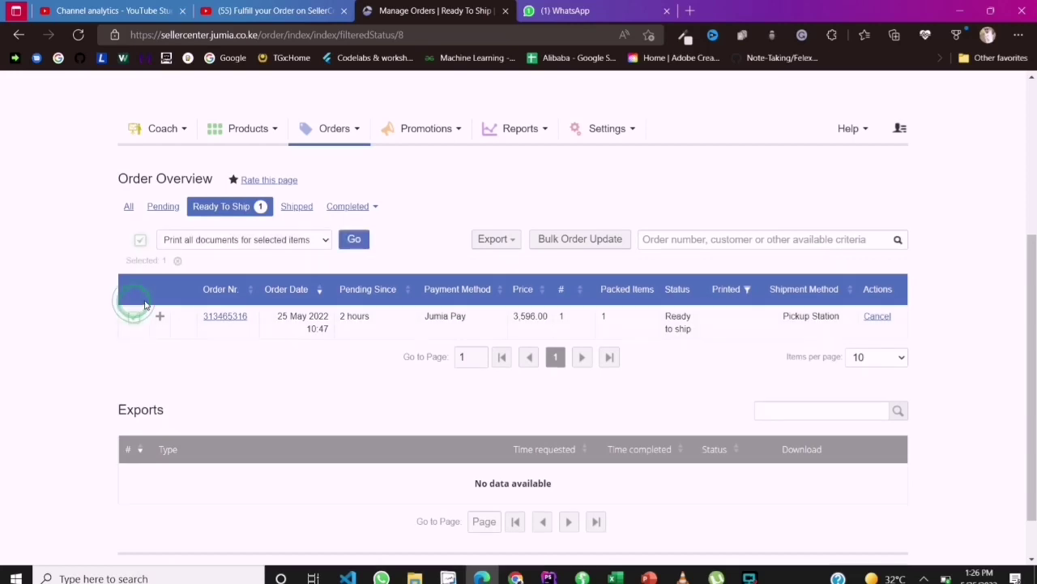
pyautogui.click(355, 240)
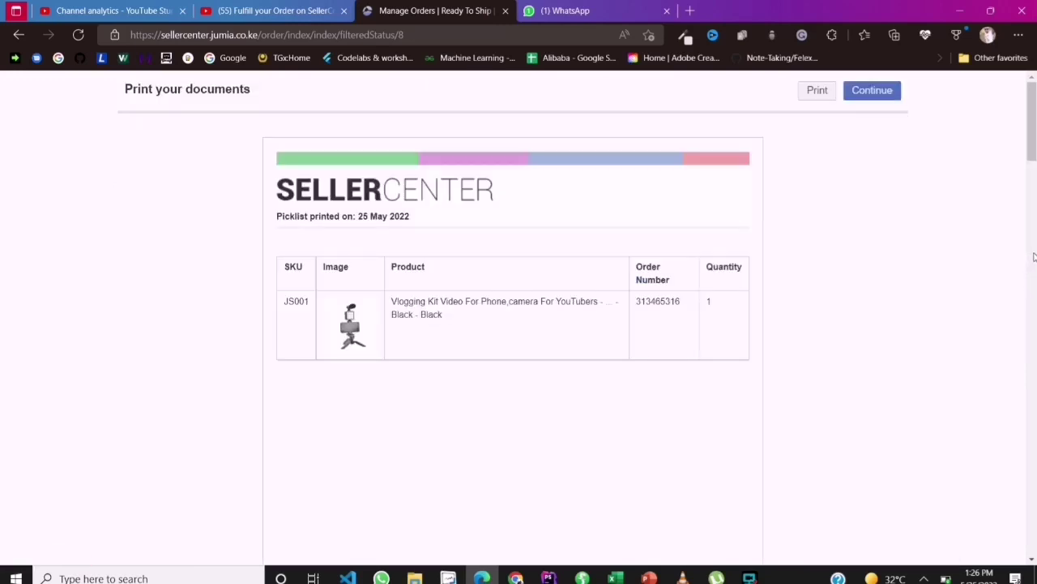
# Print the order's documents to Microsoft Print to PDF
pyautogui.click(818, 93)
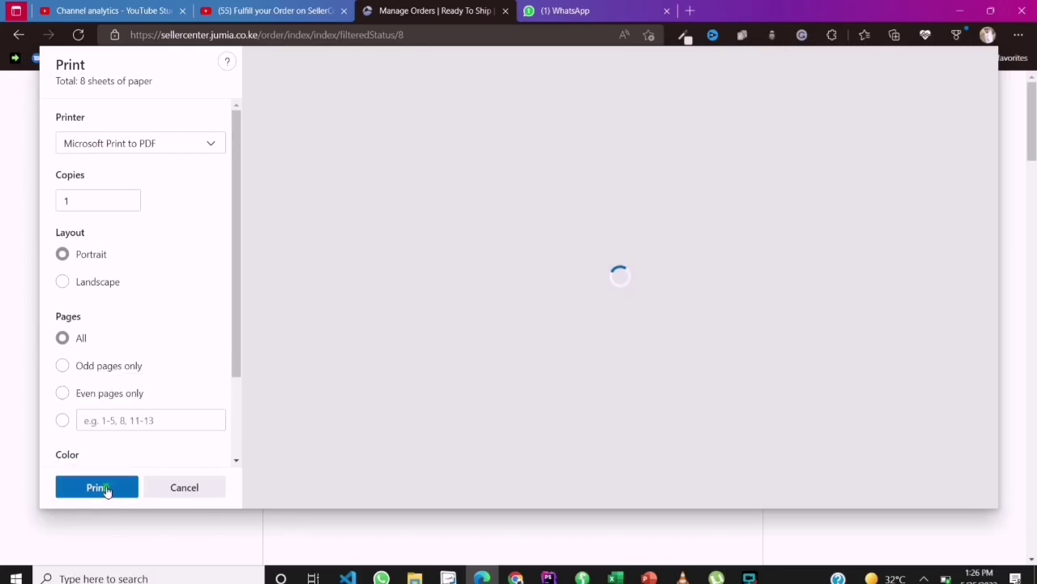
pyautogui.click(104, 488)
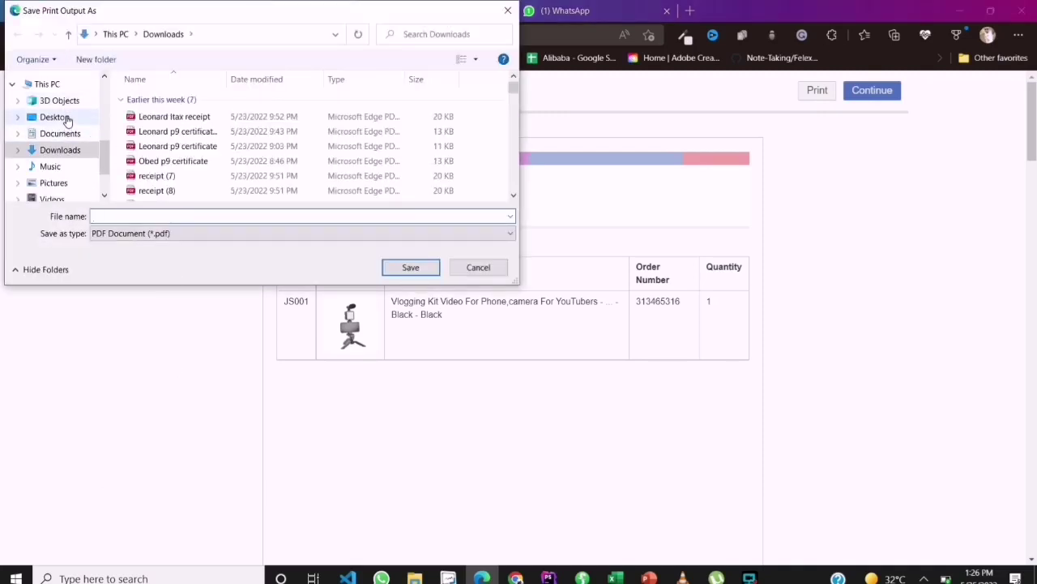
# Go to the Desktop > Multi-Touch Enterprise > Jumia > Orders folder
pyautogui.click(67, 119)
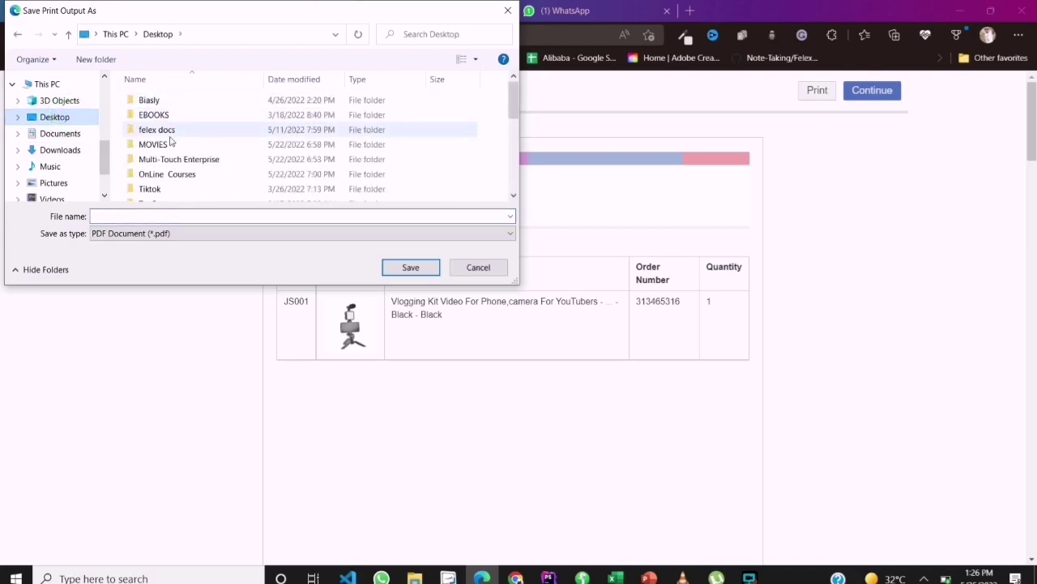
pyautogui.doubleClick(194, 160)
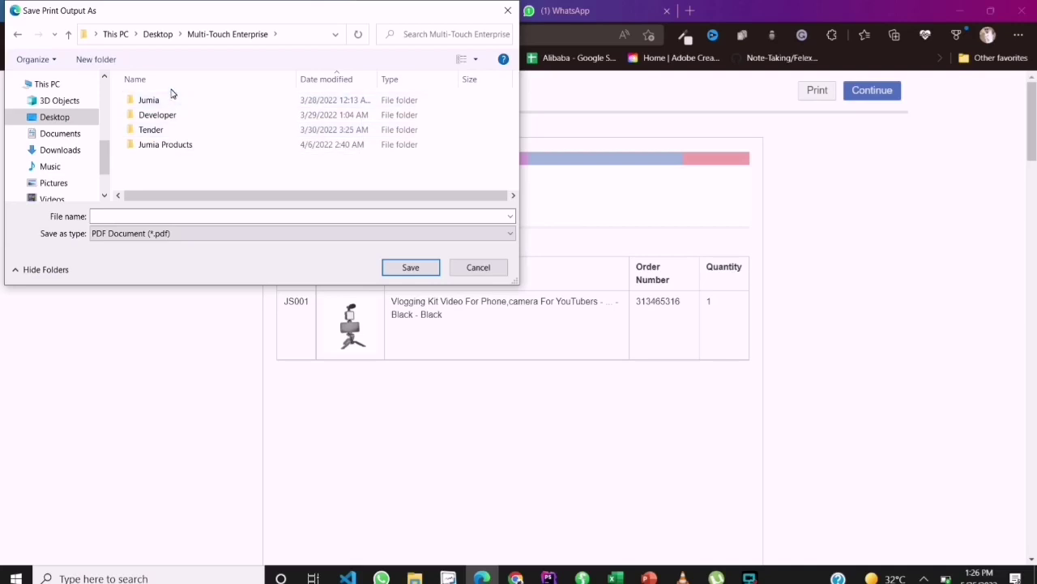
pyautogui.doubleClick(172, 102)
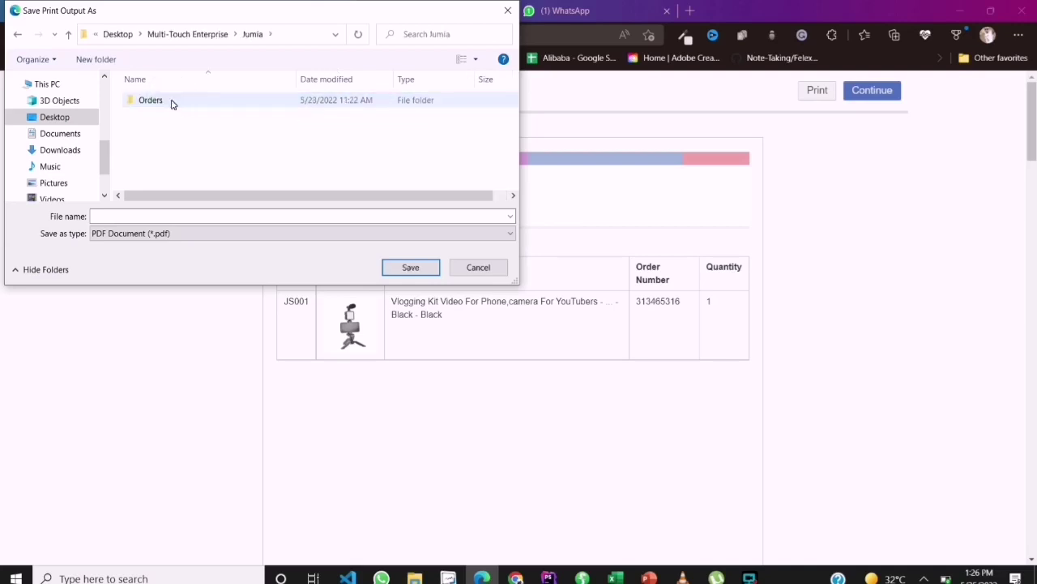
pyautogui.click(172, 103)
pyautogui.doubleClick(172, 102)
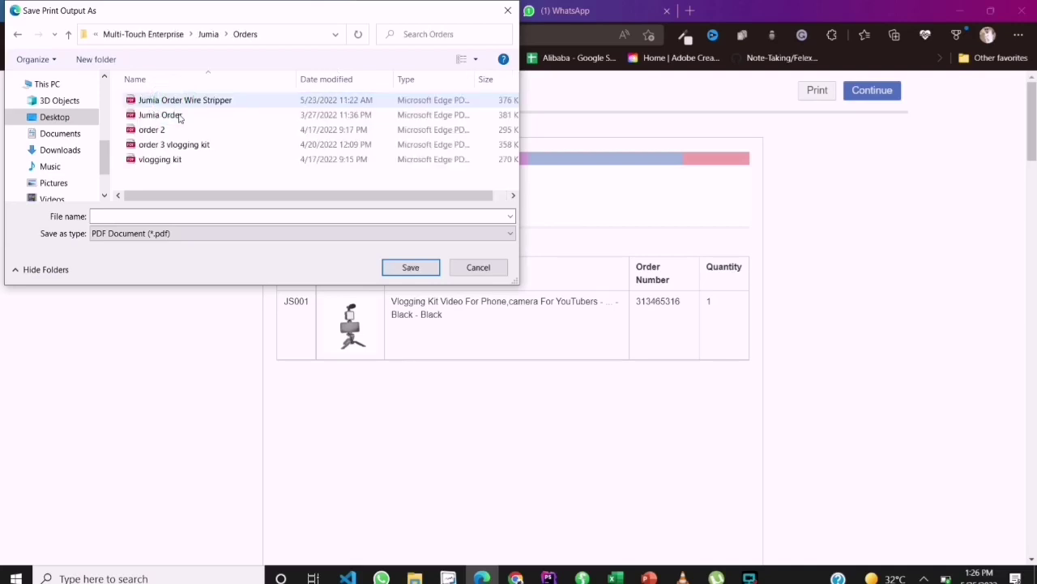
# Start the file name from the earlier 'Jumia Order Wire Stripper' suggestion and delete 'Wire Stripper'
pyautogui.click(155, 215)
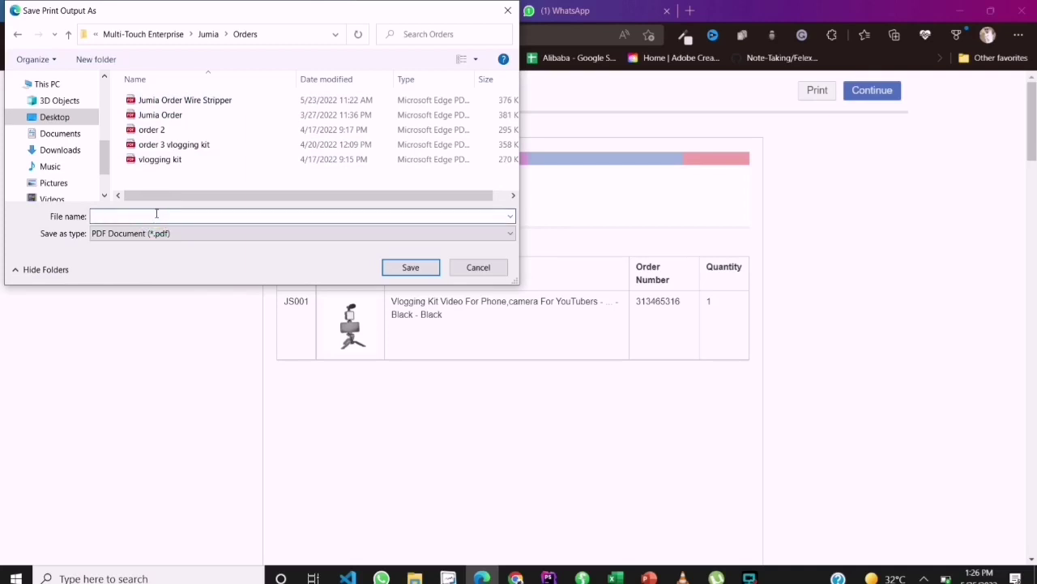
pyautogui.write('Jumia')
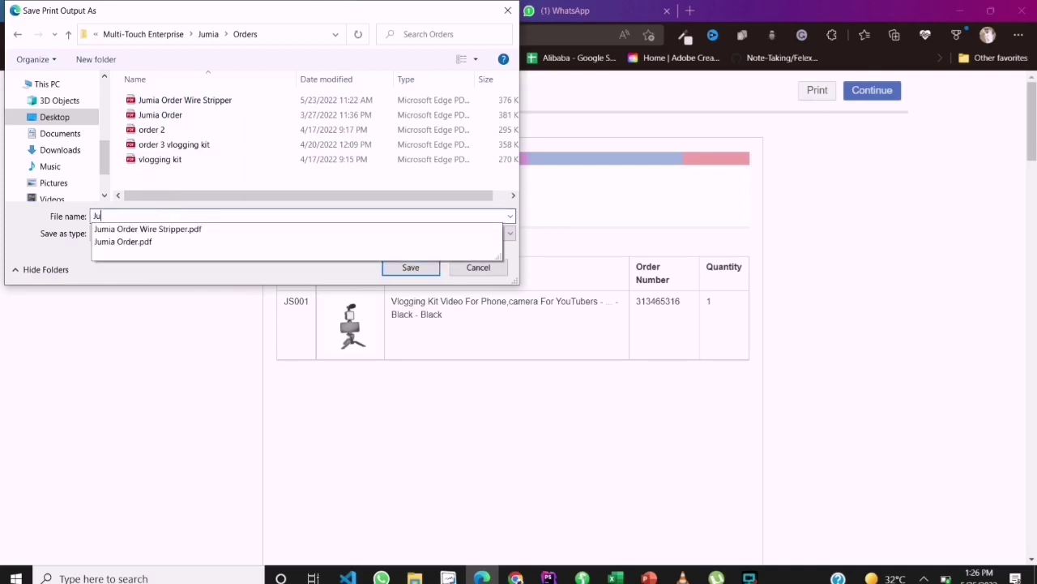
pyautogui.click(160, 230)
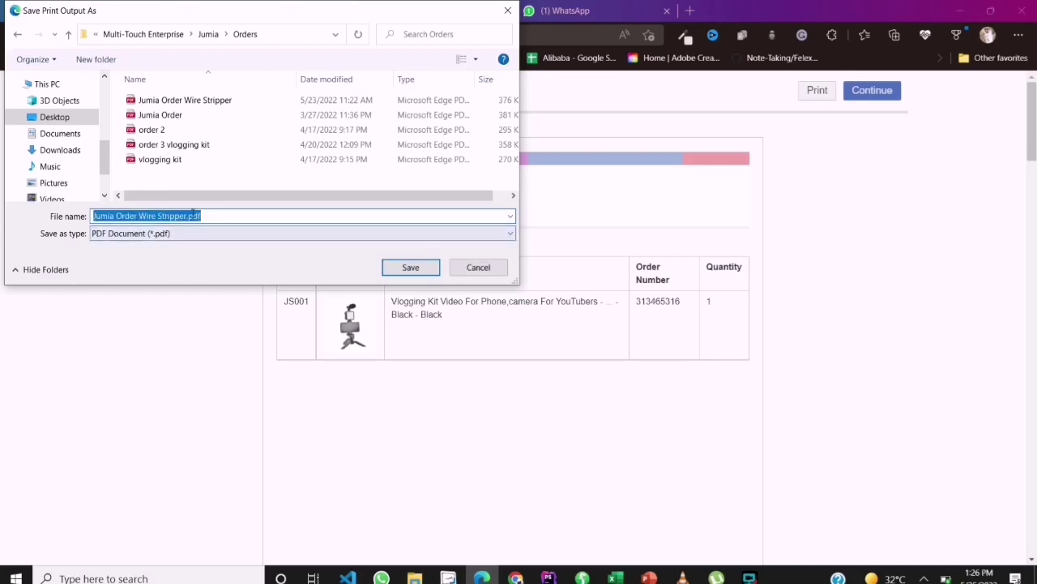
pyautogui.moveTo(208, 215); pyautogui.dragTo(142, 219)
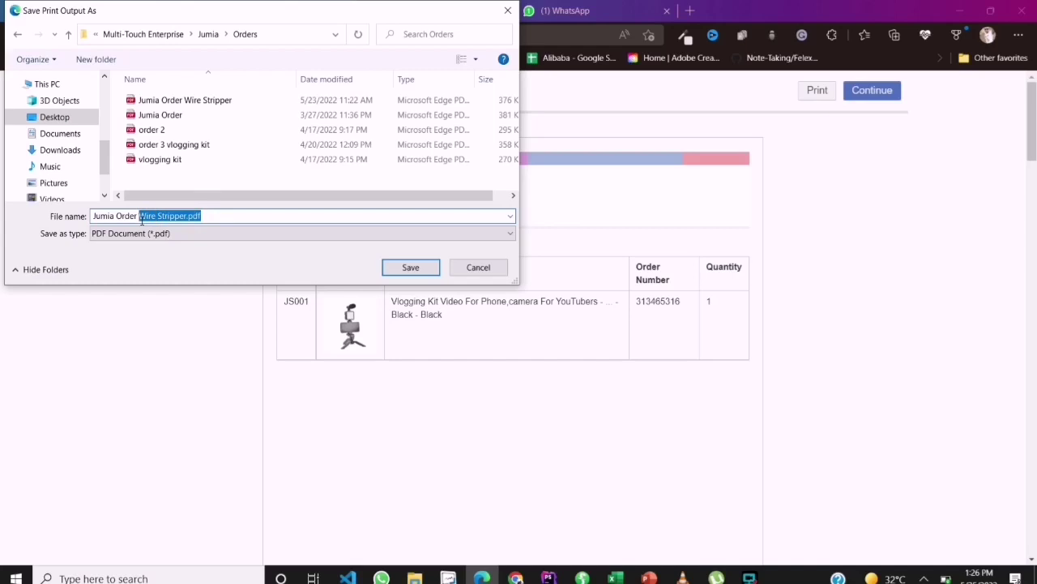
pyautogui.press('BackSpace')
pyautogui.press('Escape')
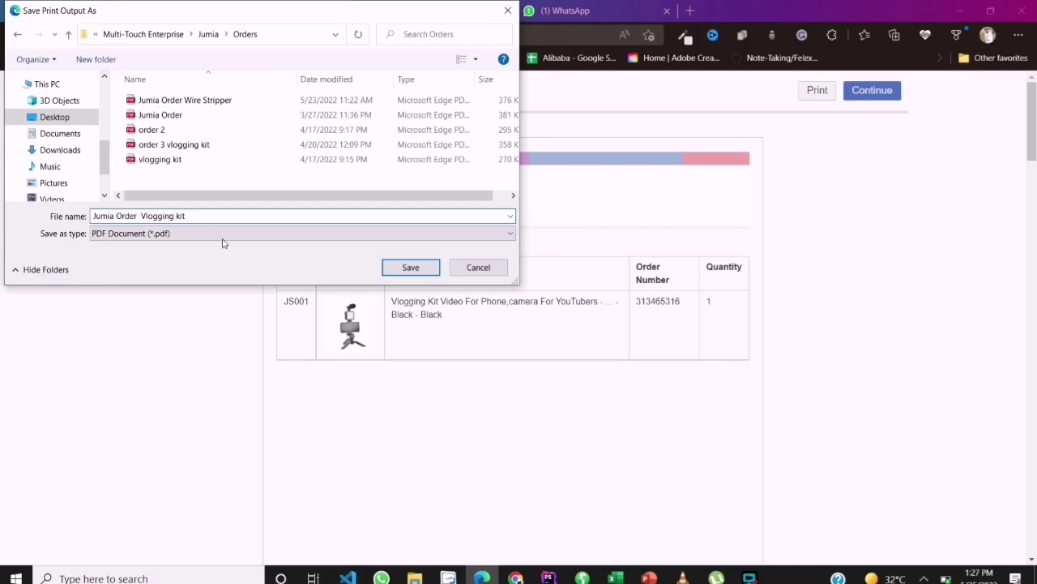
# Save the PDF, close the WhatsApp tab, and review the picklist, invoice, manifest and shipping label
pyautogui.click(401, 267)
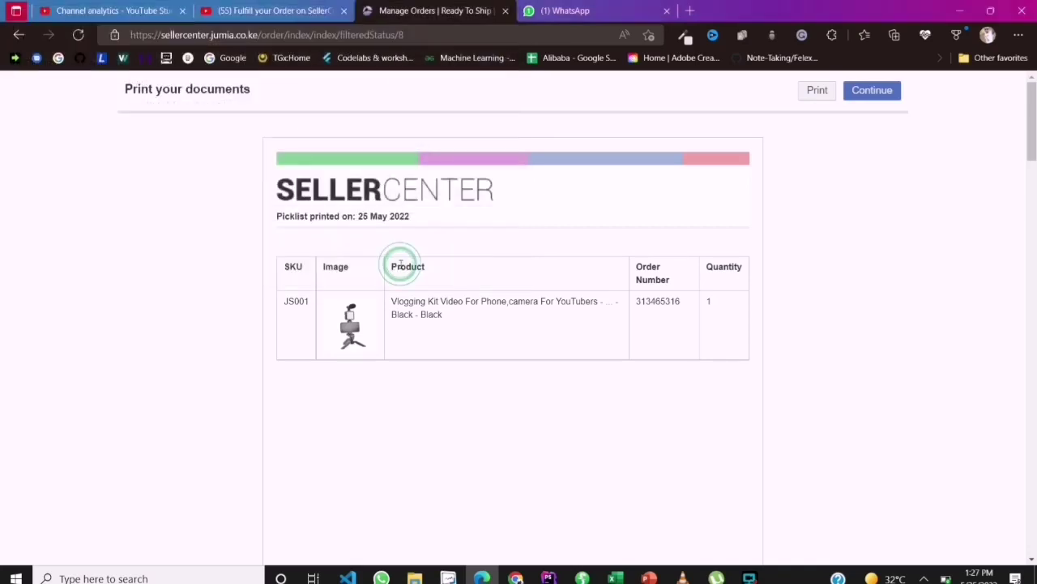
pyautogui.middleClick(551, 10)
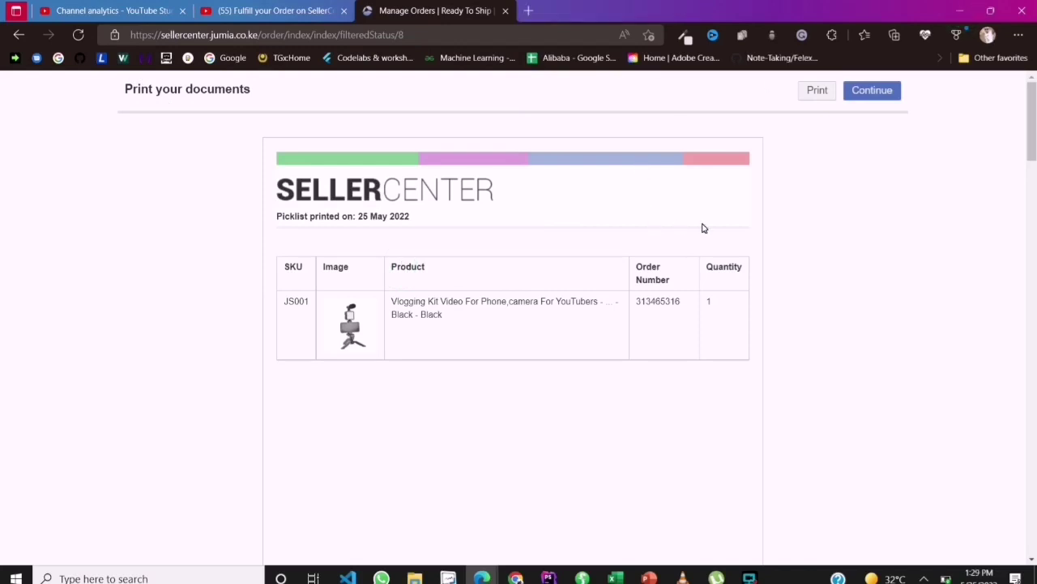
pyautogui.scroll(-10, 704, 228)
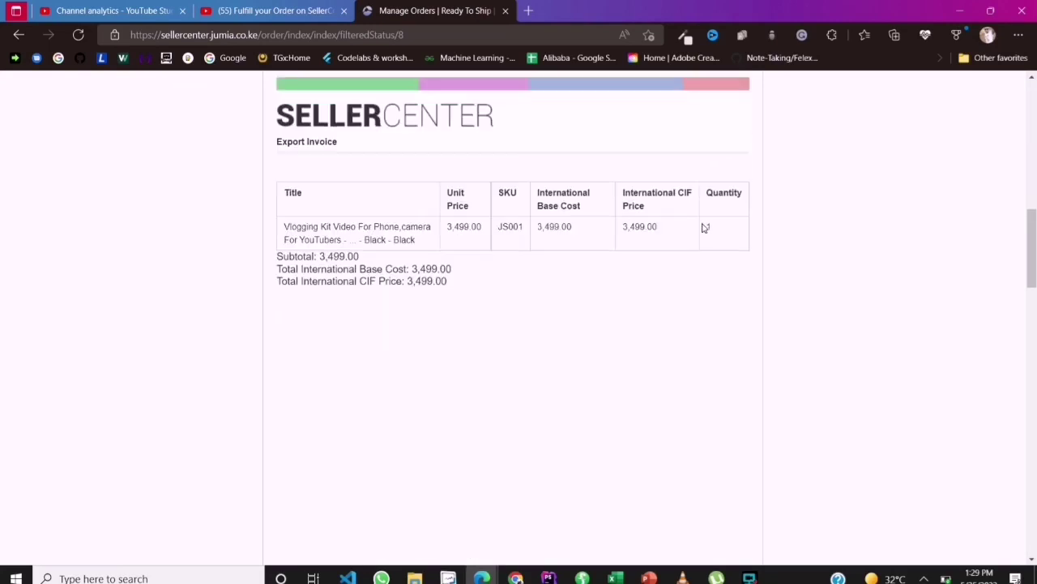
pyautogui.scroll(-6, 703, 228)
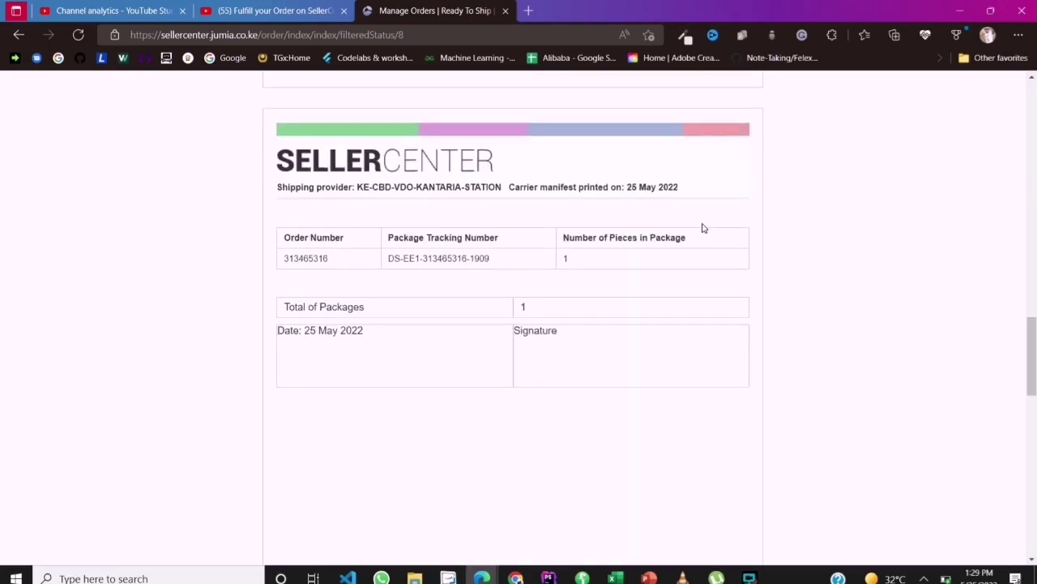
pyautogui.scroll(-1, 703, 228)
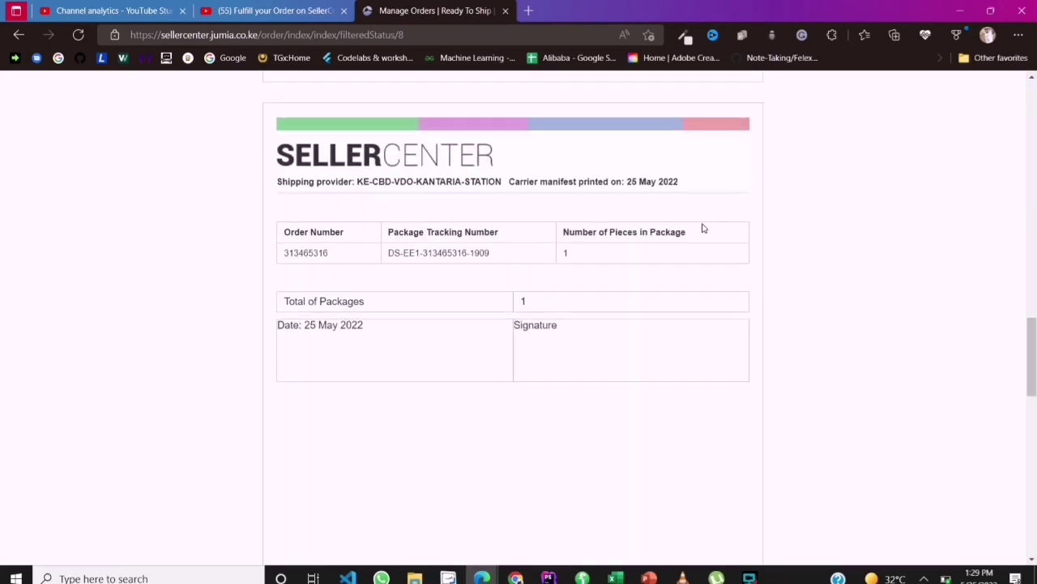
pyautogui.scroll(-2, 704, 229)
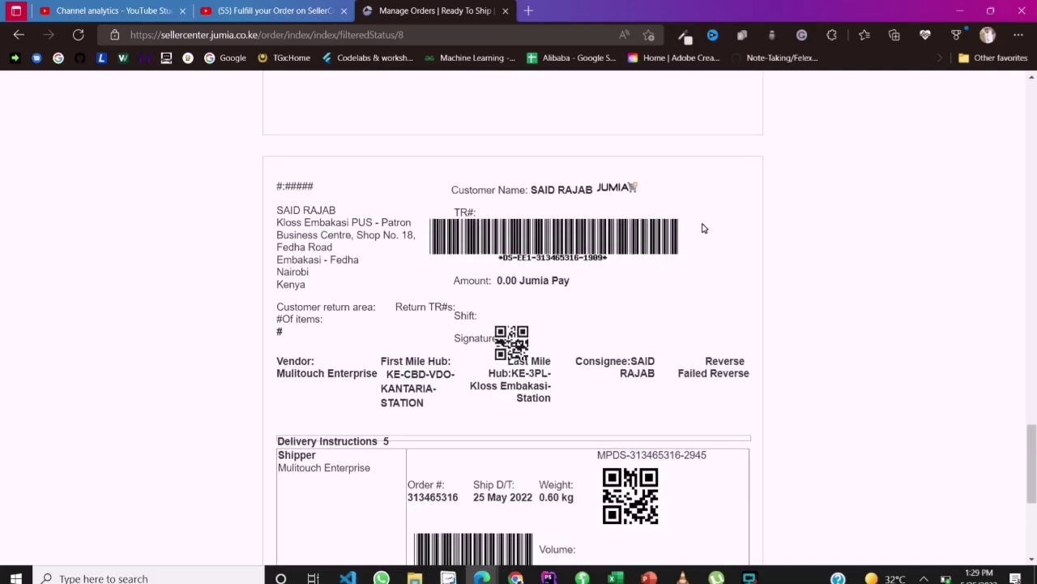
pyautogui.scroll(-3, 704, 229)
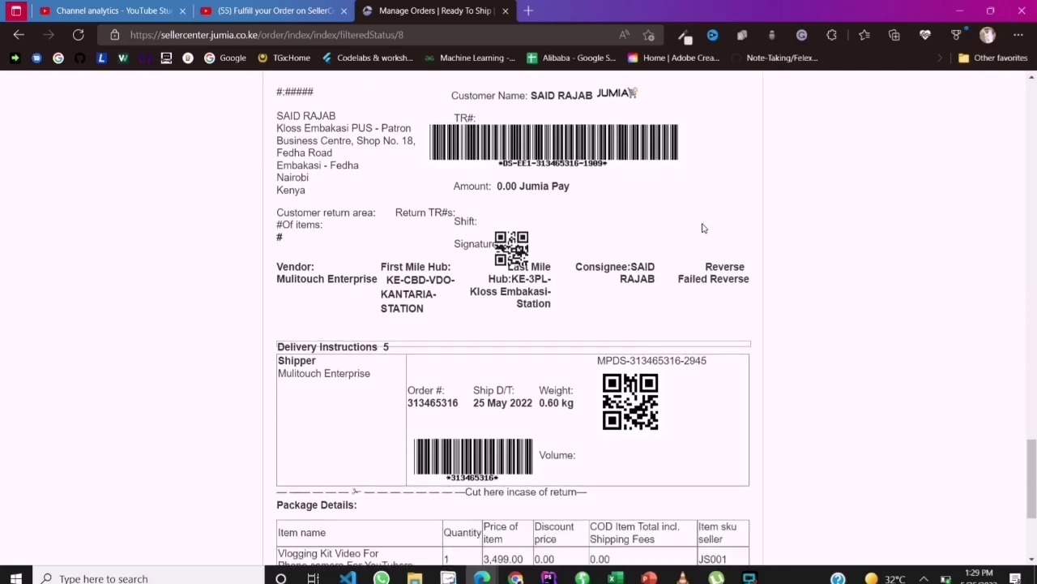
pyautogui.scroll(-1, 703, 228)
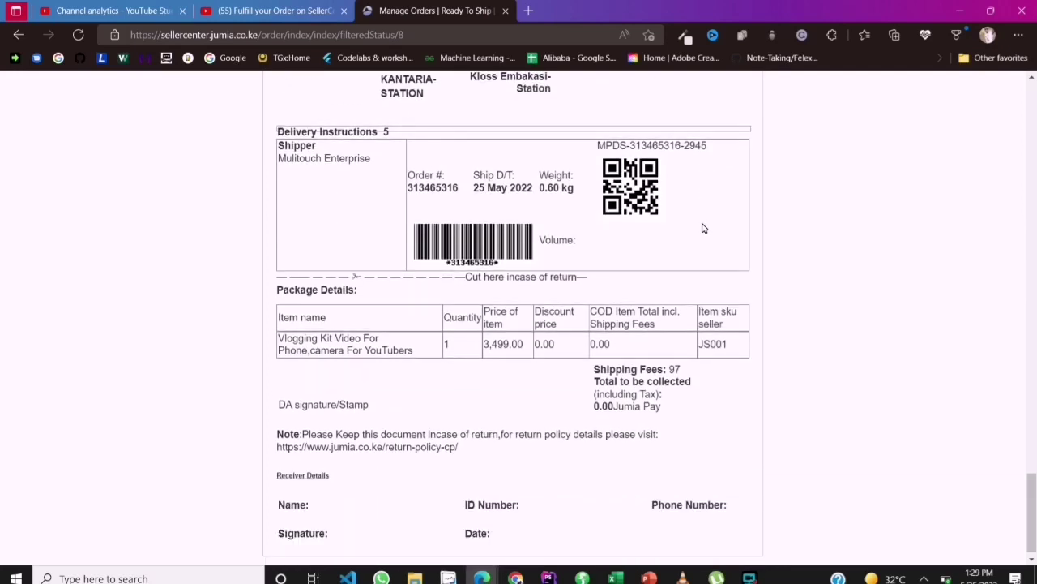